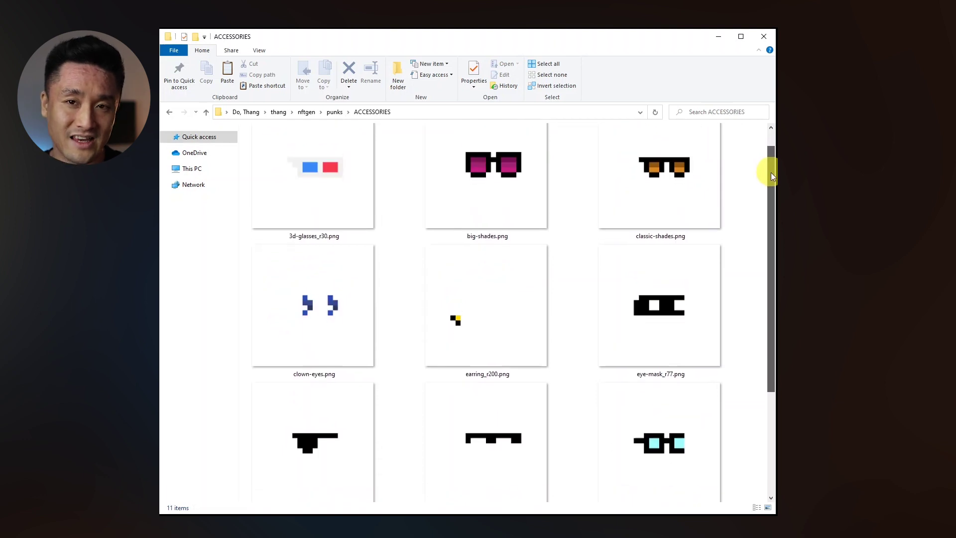
Scroll through the punk trait thumbnails in the ACCESSORIES and ON MOUTH folders.
{"action": "left_click_drag", "start_coordinate": [770, 173], "coordinate": [770, 216]}
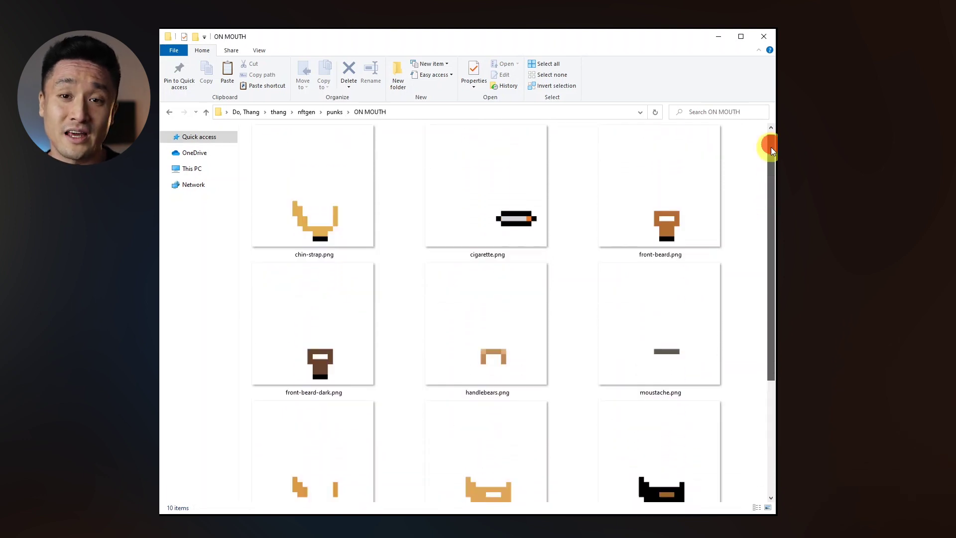
{"action": "left_click_drag", "start_coordinate": [770, 147], "coordinate": [770, 166]}
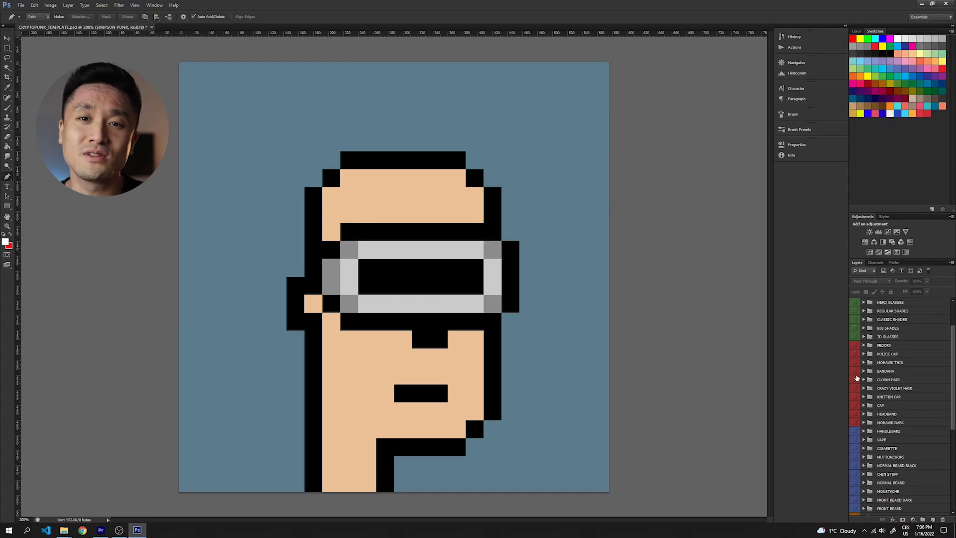
Show the BANDANA, VAPE and GOLDEN CHAIN layers on the punk.
{"action": "left_click", "coordinate": [854, 371]}
{"action": "scroll", "coordinate": [859, 389], "scroll_direction": "down", "scroll_amount": 3}
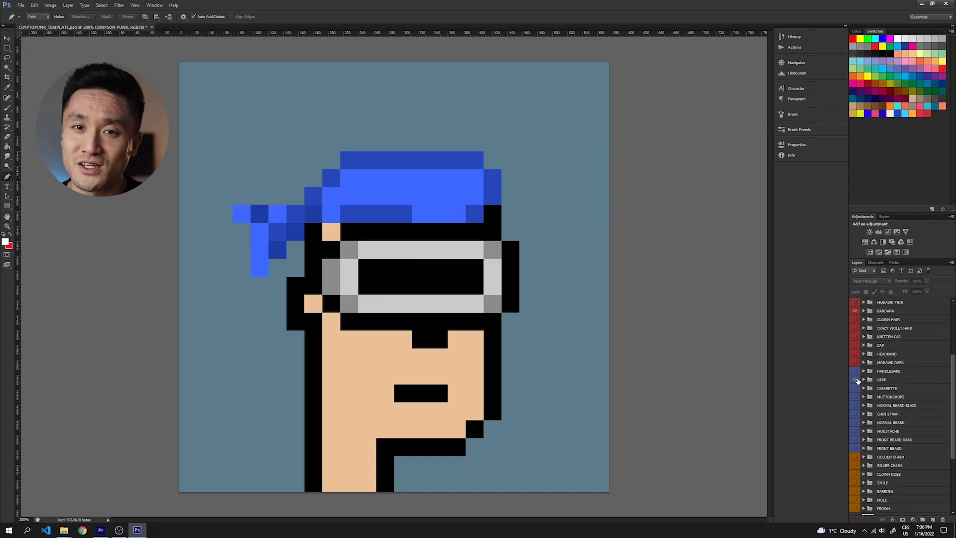
{"action": "left_click", "coordinate": [855, 380]}
{"action": "scroll", "coordinate": [854, 382], "scroll_direction": "down", "scroll_amount": 3}
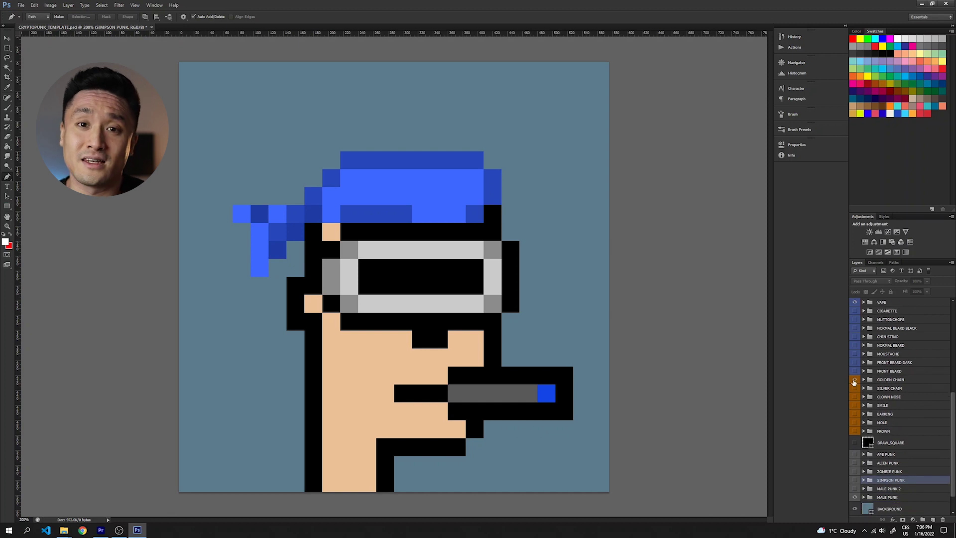
{"action": "left_click", "coordinate": [854, 380]}
{"action": "scroll", "coordinate": [855, 382], "scroll_direction": "down", "scroll_amount": 2}
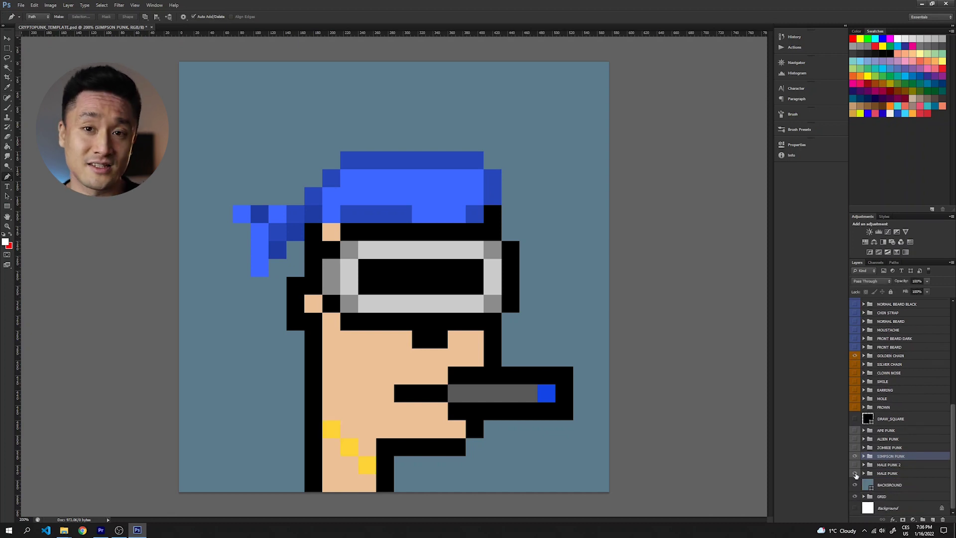
Hide the MALE PUNK and SIMPSON PUNK faces and show APE PUNK instead.
{"action": "left_click", "coordinate": [855, 474]}
{"action": "left_click", "coordinate": [855, 456]}
{"action": "left_click", "coordinate": [855, 430]}
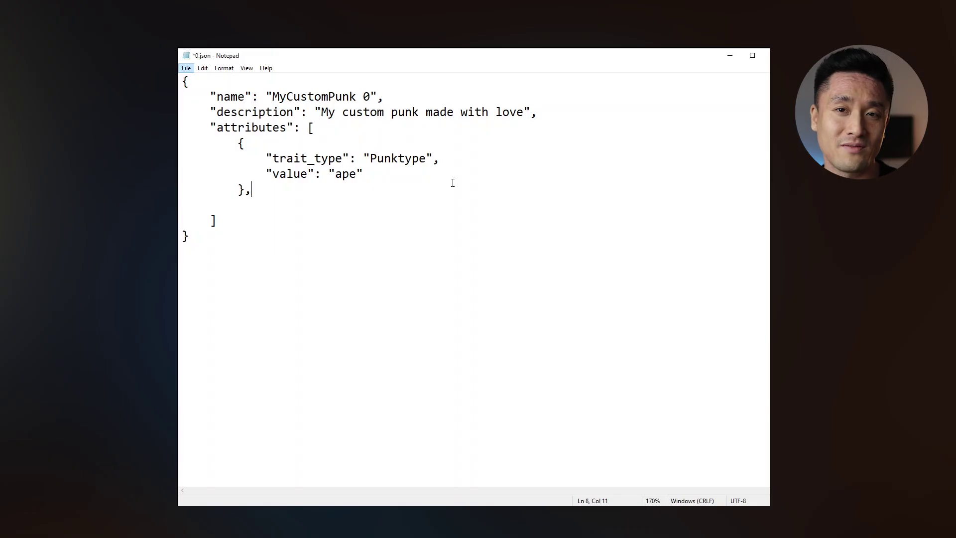
Turn the pasted second attribute block into Eyewear accessory with value vr.
{"action": "key", "text": "Return"}
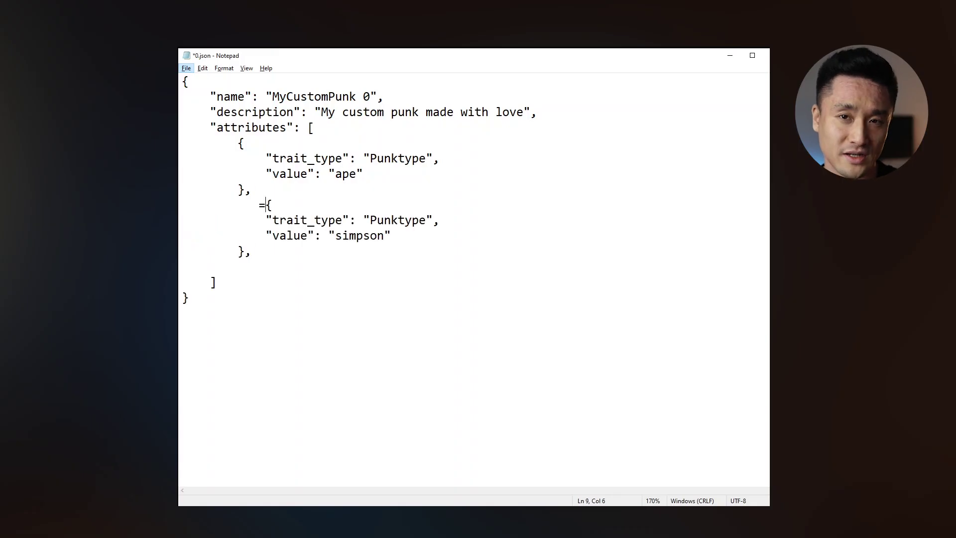
{"action": "key", "text": "BackSpace"}
{"action": "key", "text": "BackSpace"}
{"action": "key", "text": "BackSpace"}
{"action": "key", "text": "BackSpace"}
{"action": "double_click", "coordinate": [399, 220]}
{"action": "type", "text": "Eyeware"}
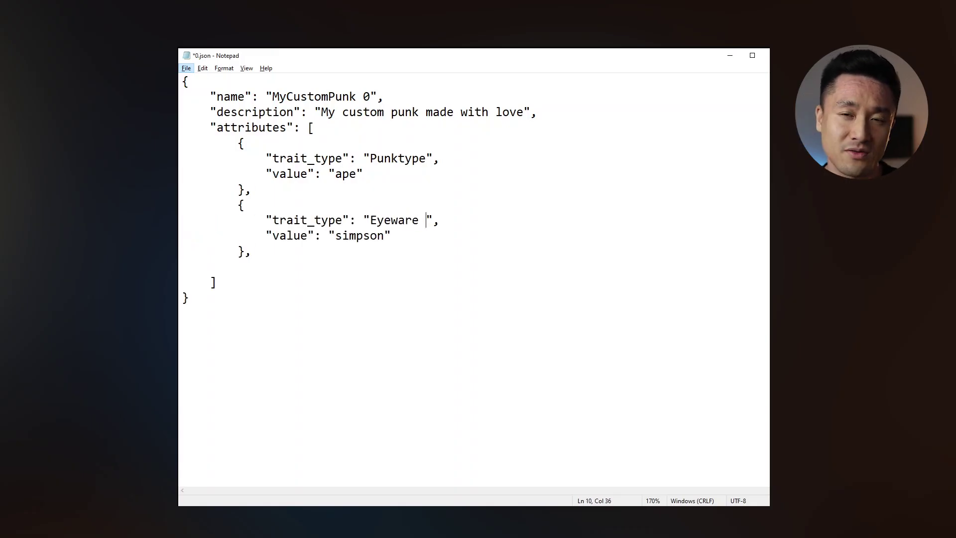
{"action": "key", "text": "BackSpace"}
{"action": "key", "text": "BackSpace"}
{"action": "key", "text": "BackSpace"}
{"action": "key", "text": "BackSpace"}
{"action": "type", "text": "ear accessory"}
{"action": "double_click", "coordinate": [359, 236]}
{"action": "type", "text": "vr"}
Copy the eyewear block and make the copy a Head accessory with value bandana.
{"action": "left_click_drag", "start_coordinate": [253, 252], "coordinate": [238, 208]}
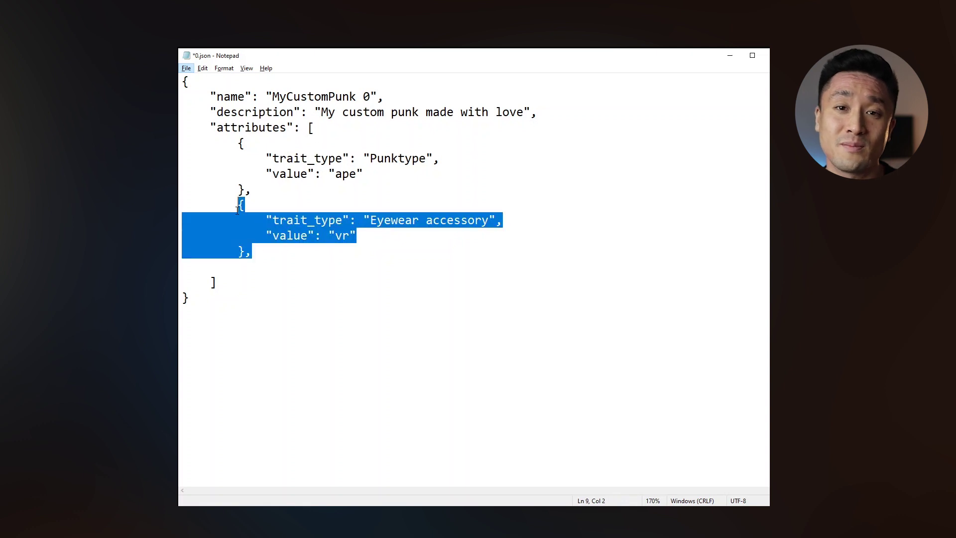
{"action": "key", "text": "ctrl+c"}
{"action": "left_click", "coordinate": [182, 266]}
{"action": "key", "text": "ctrl+v"}
{"action": "double_click", "coordinate": [374, 282]}
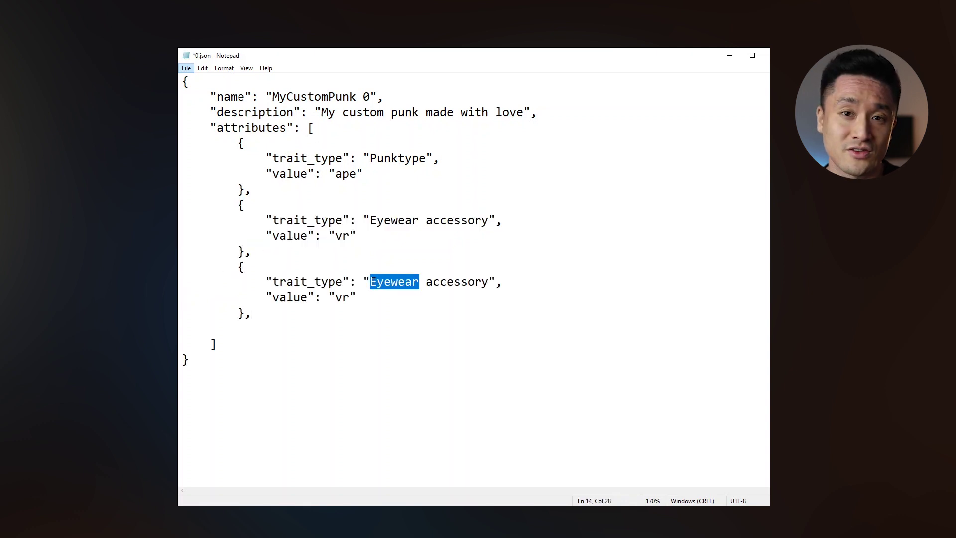
{"action": "type", "text": "Head"}
{"action": "double_click", "coordinate": [342, 297]}
{"action": "type", "text": "bandana"}
Paste another attribute block and rename its trait to Mouth accessory.
{"action": "left_click", "coordinate": [288, 312]}
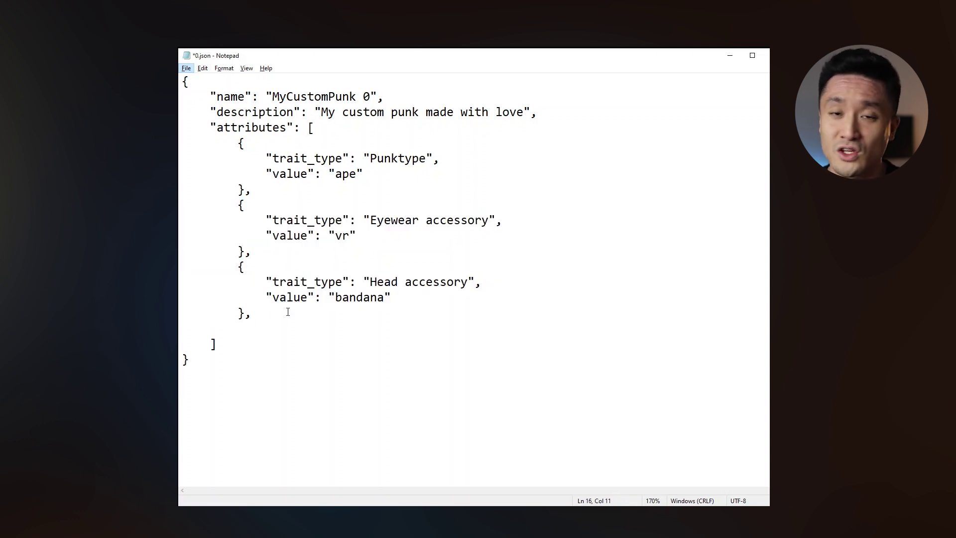
{"action": "key", "text": "ctrl+v"}
{"action": "double_click", "coordinate": [384, 344]}
{"action": "type", "text": "Mouth"}
{"action": "left_click", "coordinate": [364, 359]}
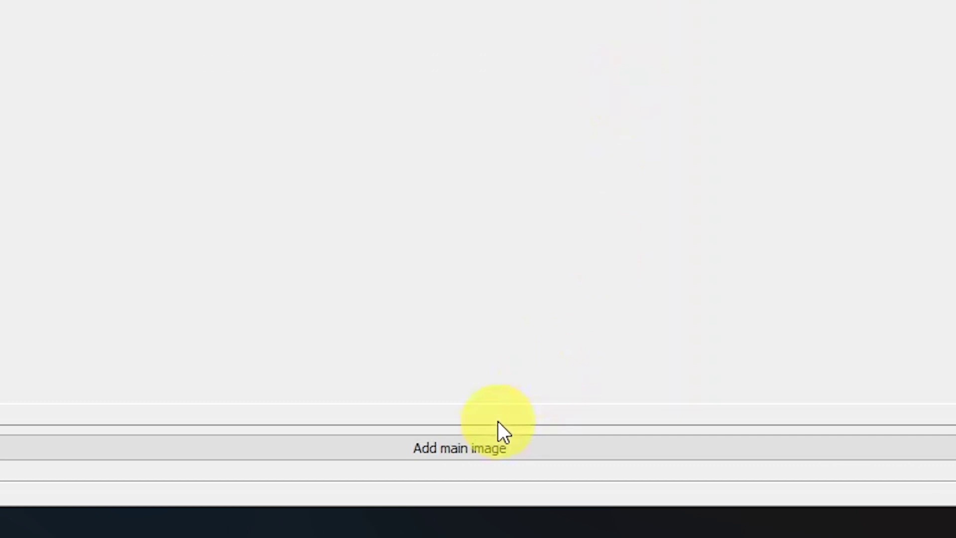
Load alien, ape, male, male2, simpson and zombie PNGs from SILHUETTE as main images.
{"action": "left_click", "coordinate": [468, 446]}
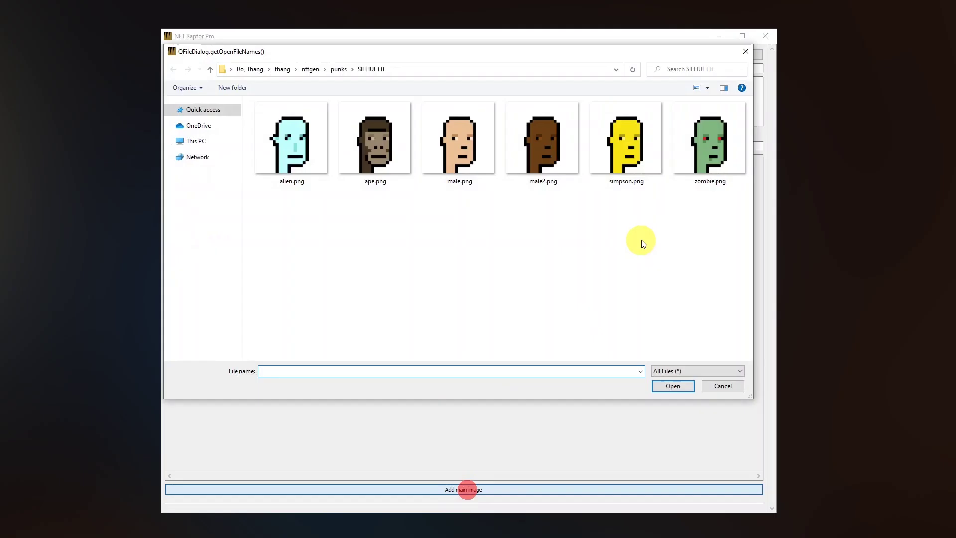
{"action": "left_click_drag", "start_coordinate": [715, 236], "coordinate": [284, 128]}
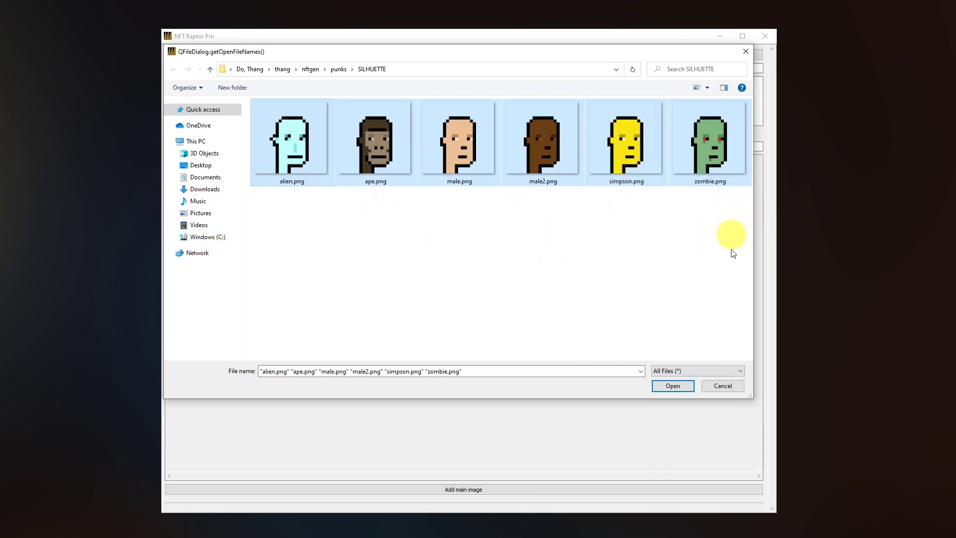
{"action": "left_click", "coordinate": [675, 386]}
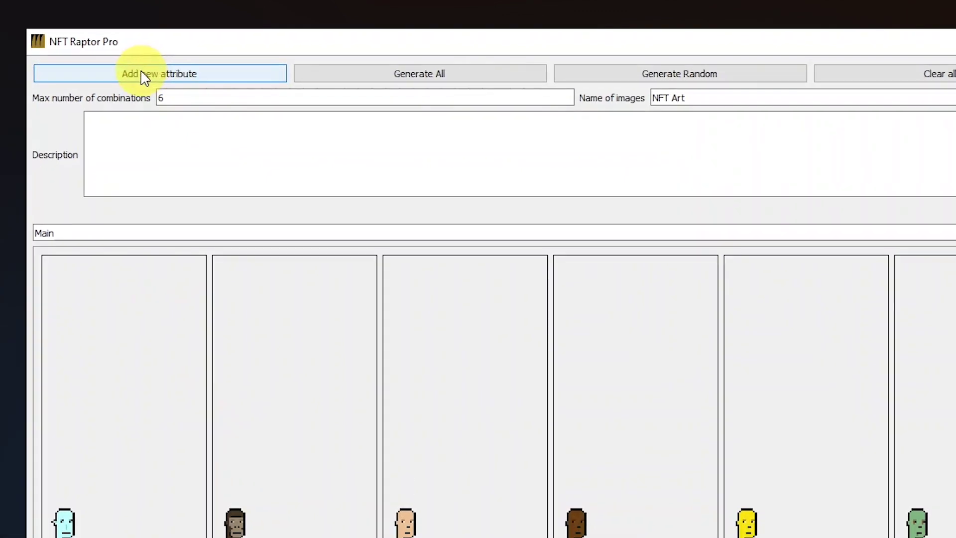
Add a new attribute and browse for its images in the ACCESSORIES folder.
{"action": "left_click", "coordinate": [143, 78]}
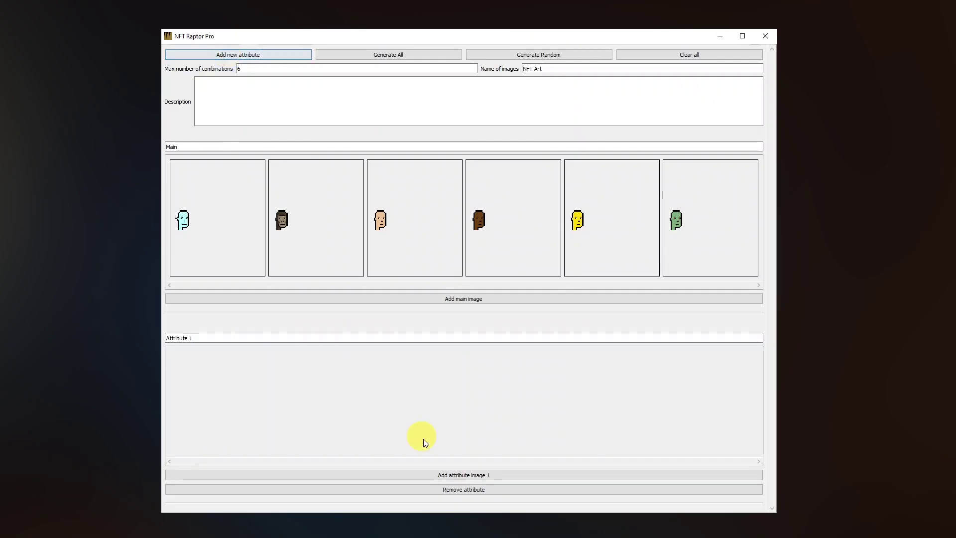
{"action": "left_click", "coordinate": [440, 476]}
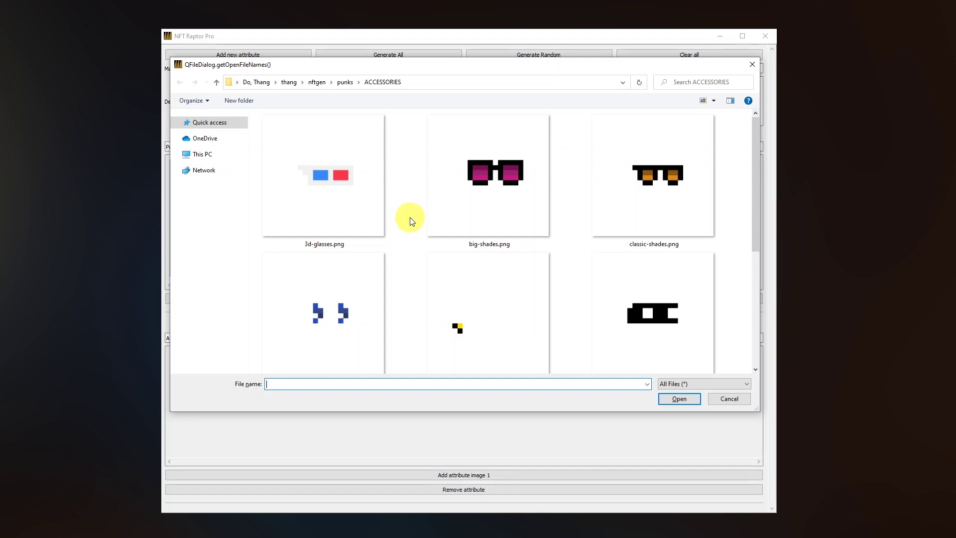
Rename 3d-glasses.png to 3d-glasses_r70.png in the file picker.
{"action": "left_click", "coordinate": [413, 263]}
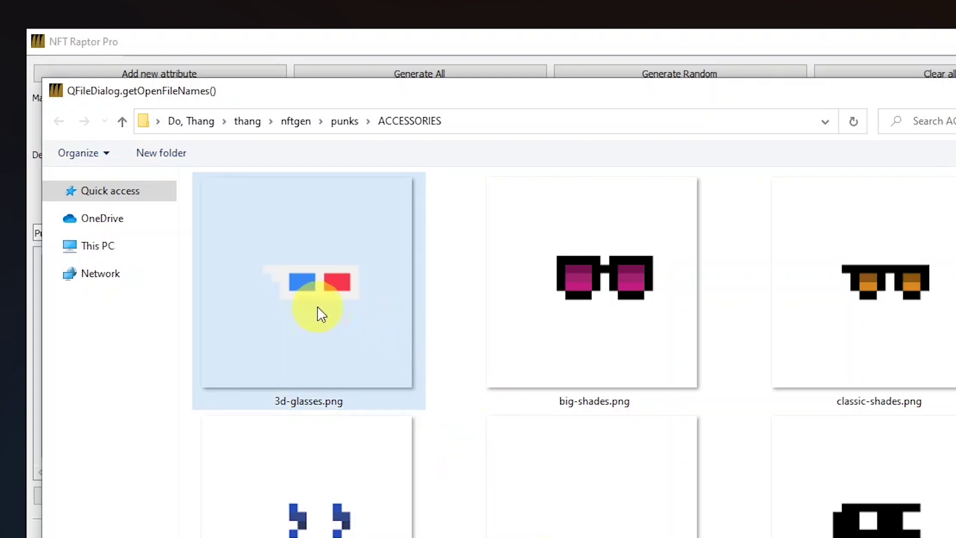
{"action": "right_click", "coordinate": [320, 321]}
{"action": "key", "text": "m"}
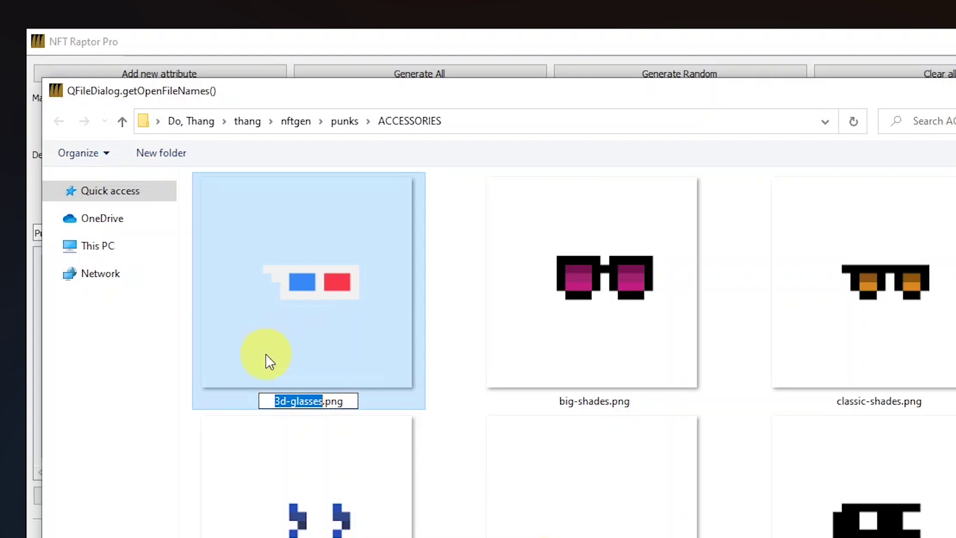
{"action": "left_click", "coordinate": [324, 401]}
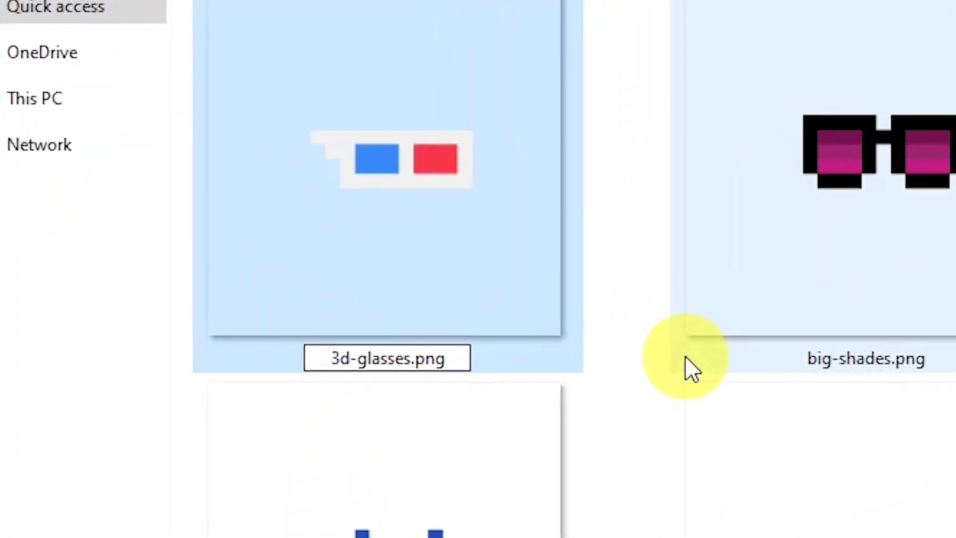
{"action": "key", "text": "Left"}
{"action": "key", "text": "Left"}
{"action": "key", "text": "Left"}
{"action": "key", "text": "Left"}
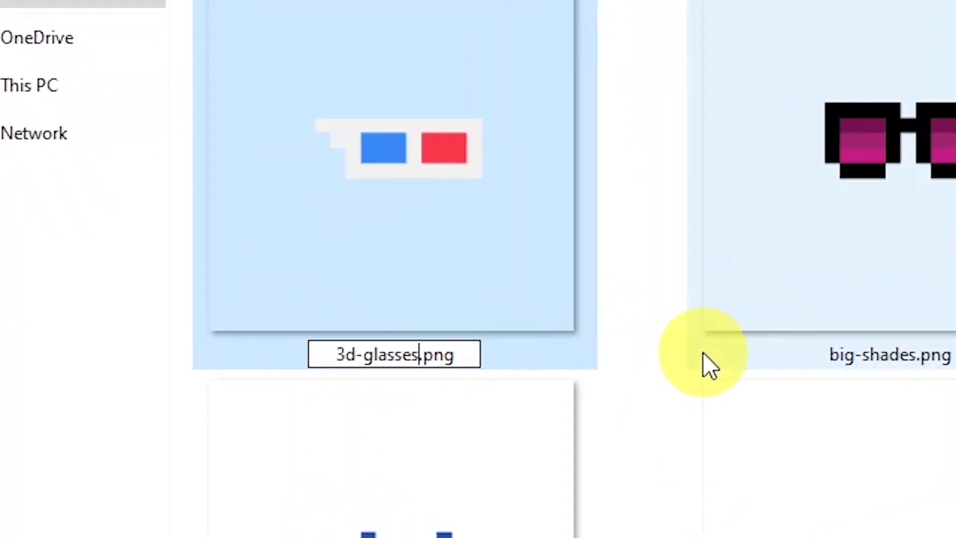
{"action": "type", "text": "_r"}
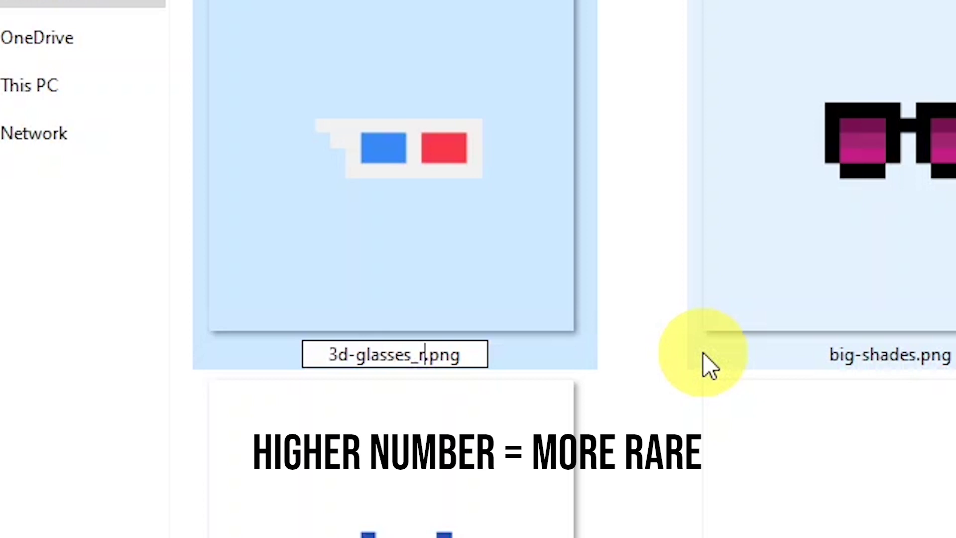
{"action": "type", "text": "70"}
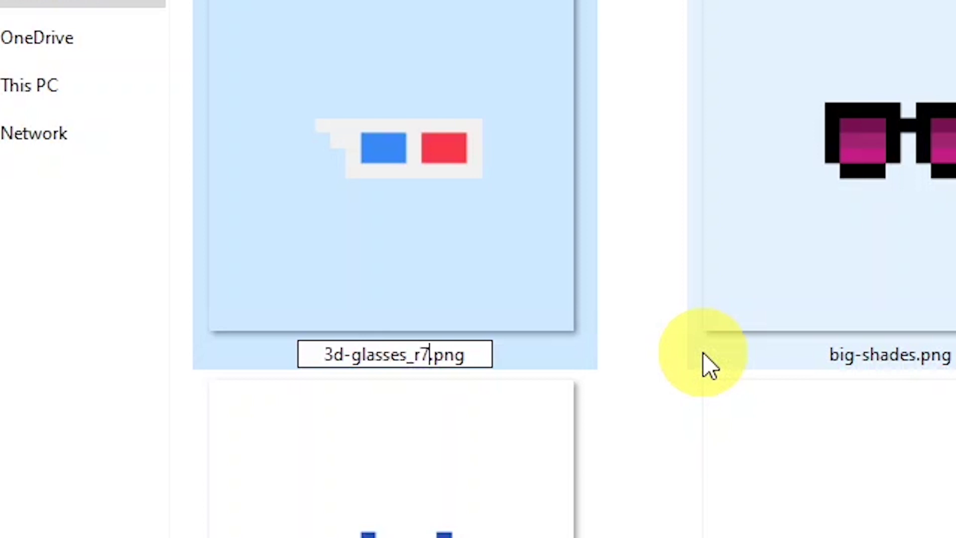
{"action": "left_click", "coordinate": [704, 351]}
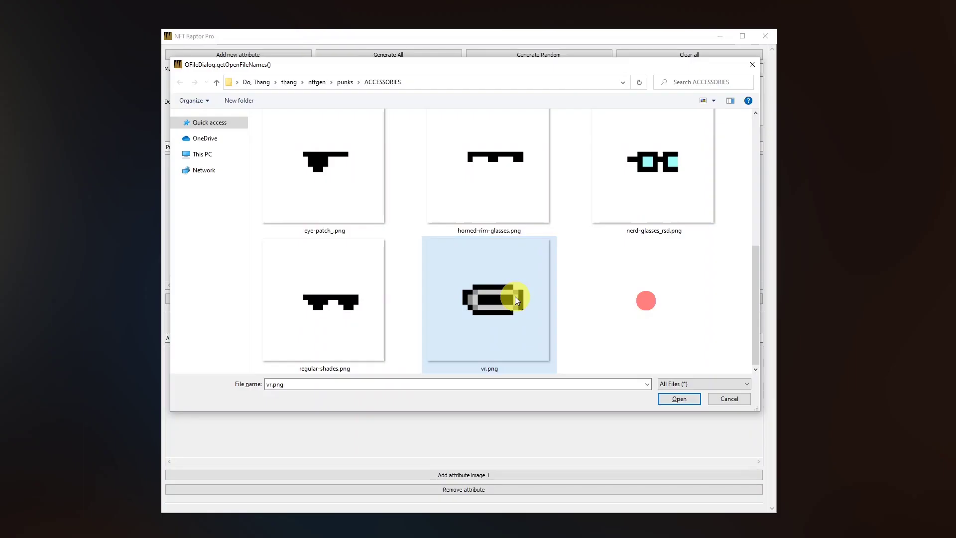
Rename vr.png to vr_r.png.
{"action": "left_click", "coordinate": [515, 297]}
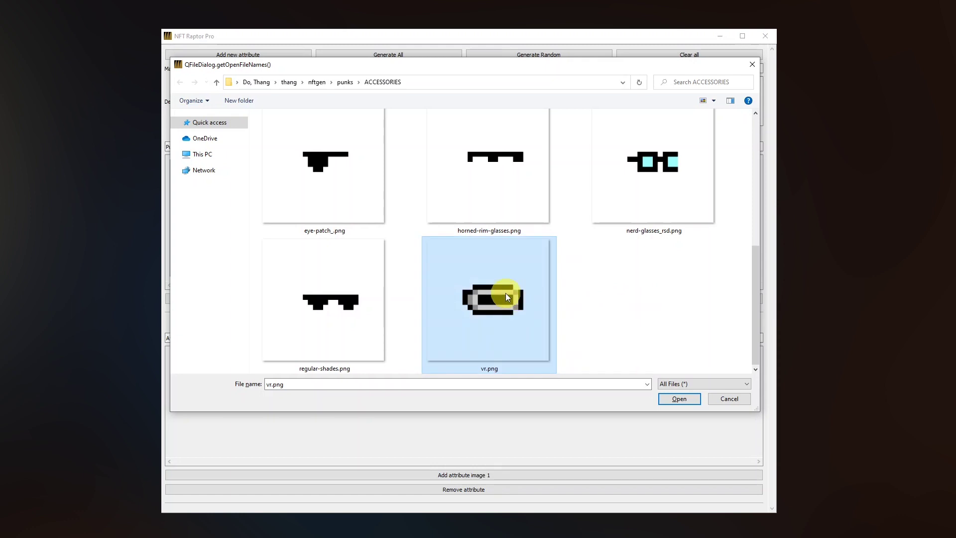
{"action": "right_click", "coordinate": [506, 293]}
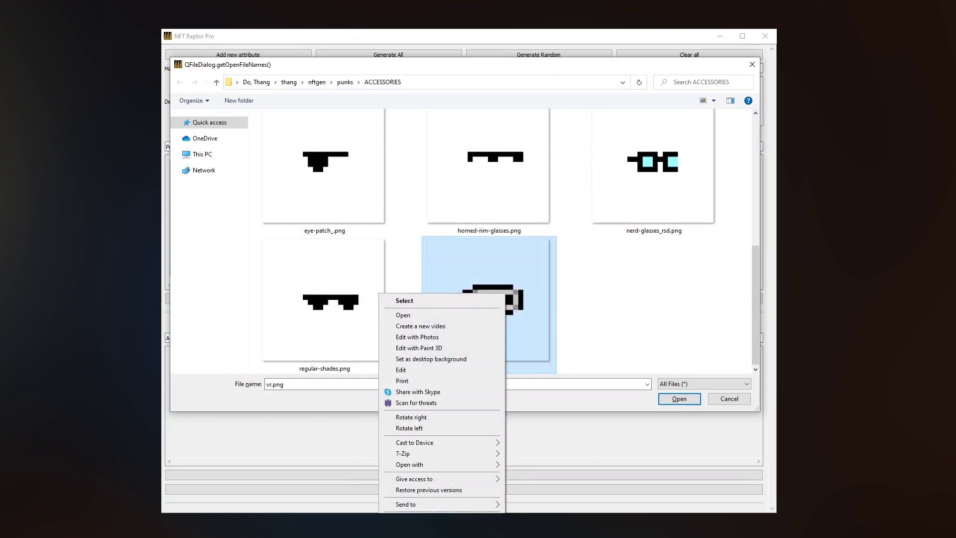
{"action": "key", "text": "m"}
{"action": "left_click", "coordinate": [488, 369]}
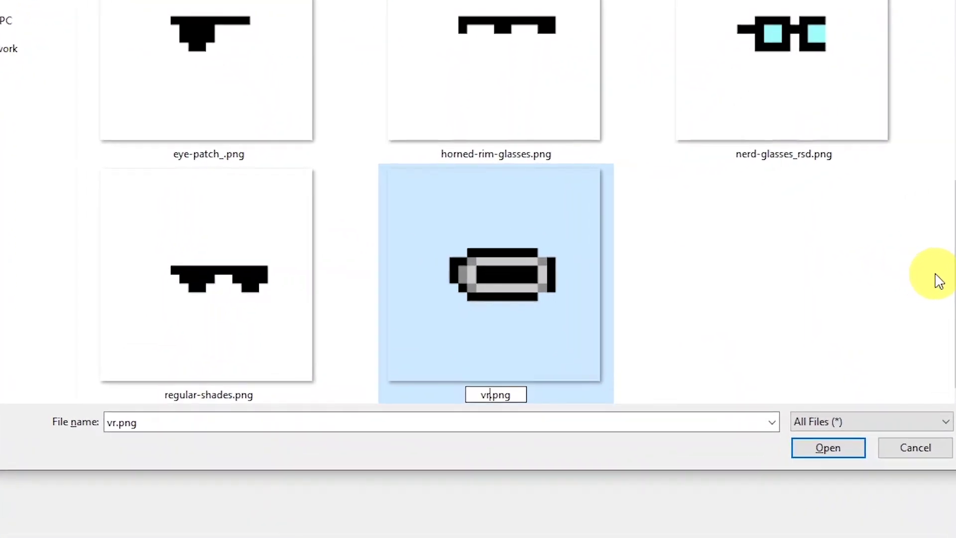
{"action": "type", "text": "_r"}
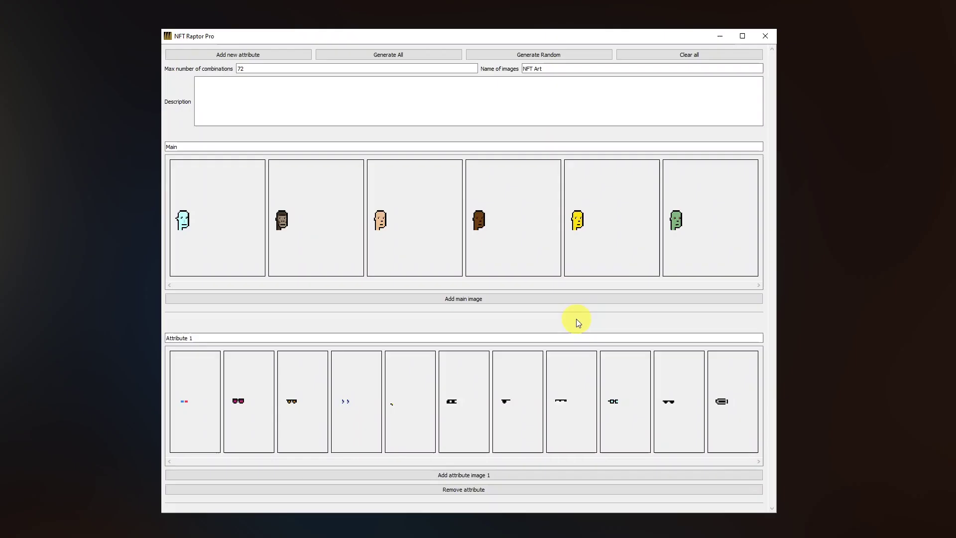
Add Attribute 2 filled with all images from the OTHER folder.
{"action": "left_click", "coordinate": [240, 55]}
{"action": "left_click", "coordinate": [437, 475]}
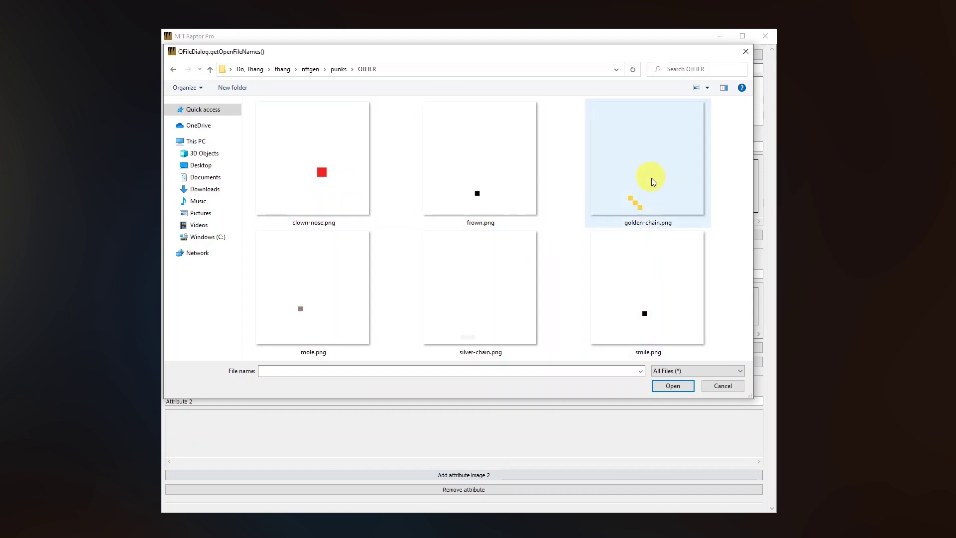
{"action": "key", "text": "ctrl+a"}
{"action": "left_click", "coordinate": [672, 385]}
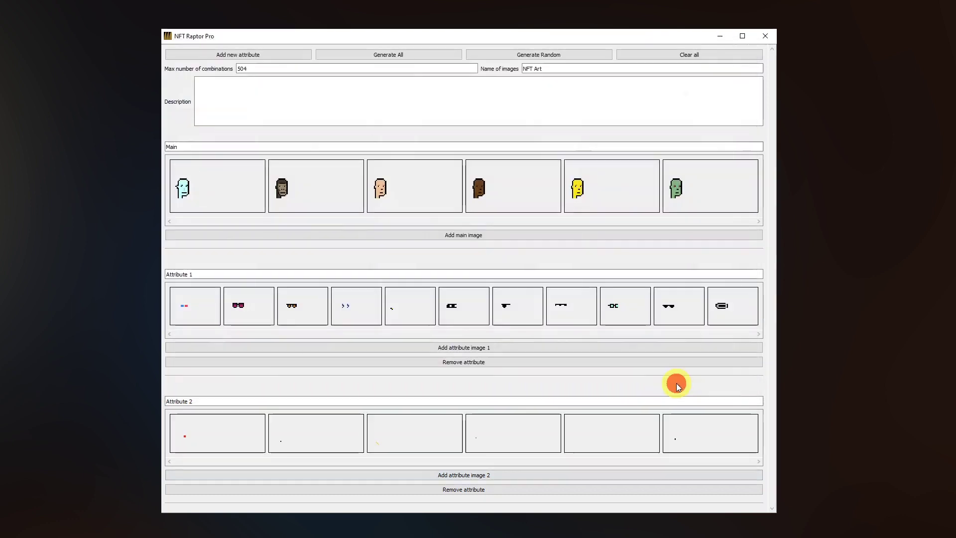
Add Attribute 3 filled with all ON HEAD images, including cap, police-cap and thin-mohawk.
{"action": "left_click", "coordinate": [253, 55]}
{"action": "scroll", "coordinate": [508, 479], "scroll_direction": "down", "scroll_amount": 1}
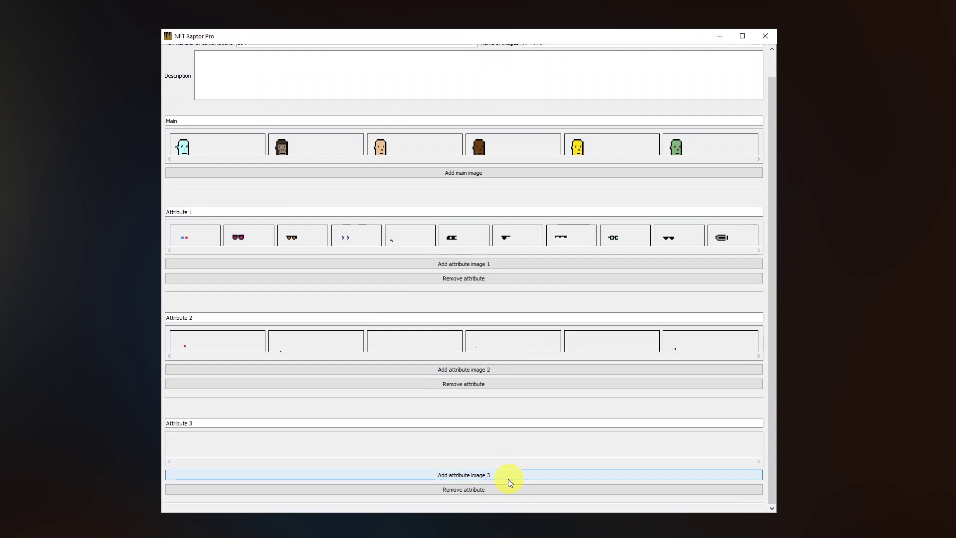
{"action": "left_click", "coordinate": [435, 472]}
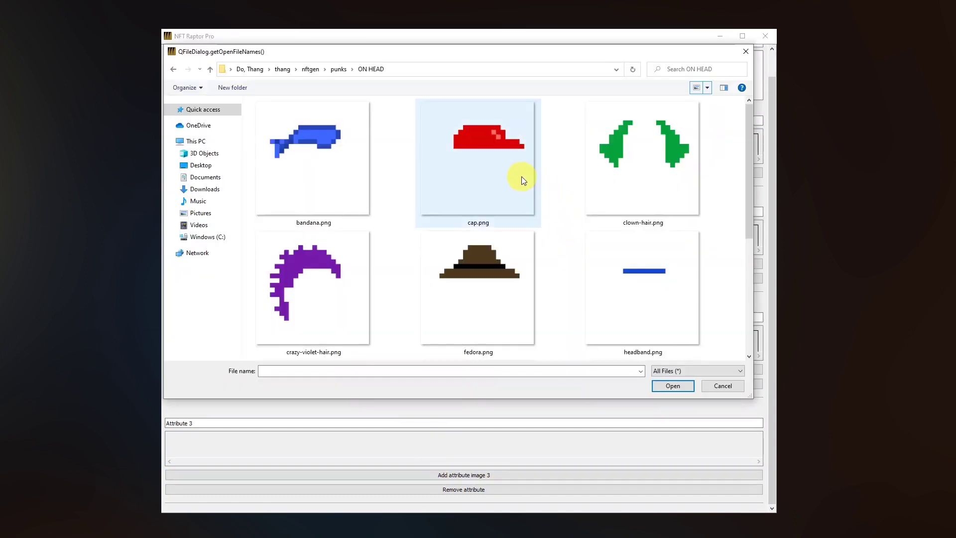
{"action": "left_click", "coordinate": [519, 175]}
{"action": "scroll", "coordinate": [564, 210], "scroll_direction": "down", "scroll_amount": 3}
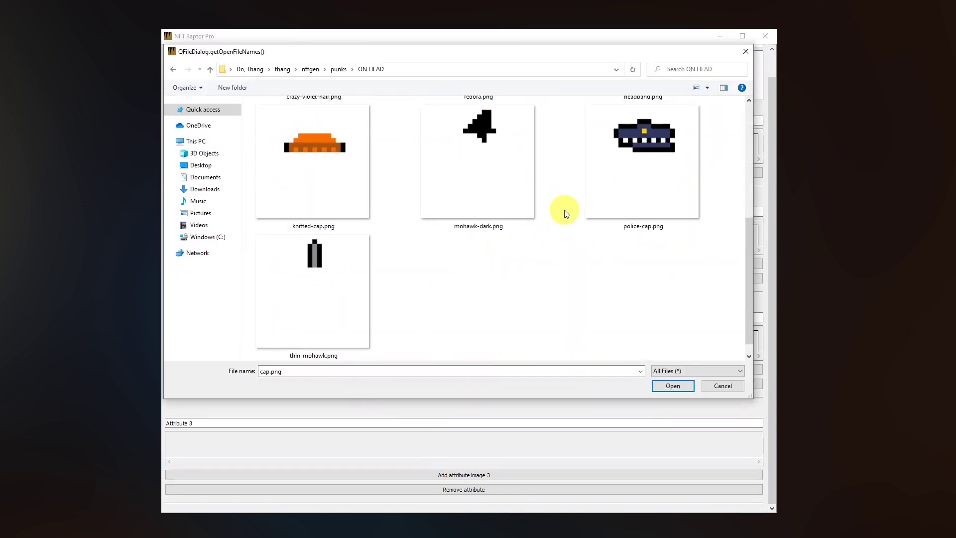
{"action": "left_click", "coordinate": [634, 172]}
{"action": "left_click", "coordinate": [351, 285]}
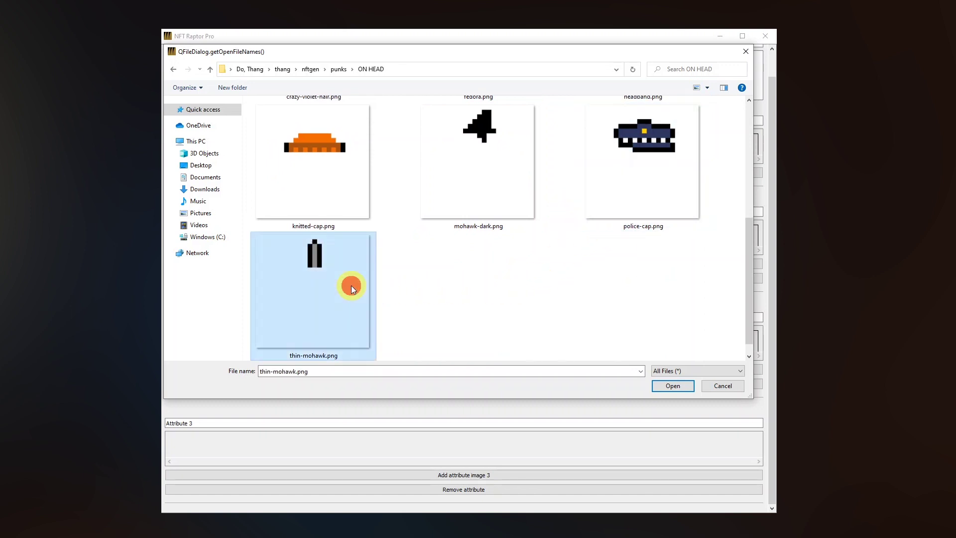
{"action": "key", "text": "ctrl+a"}
{"action": "left_click", "coordinate": [673, 386]}
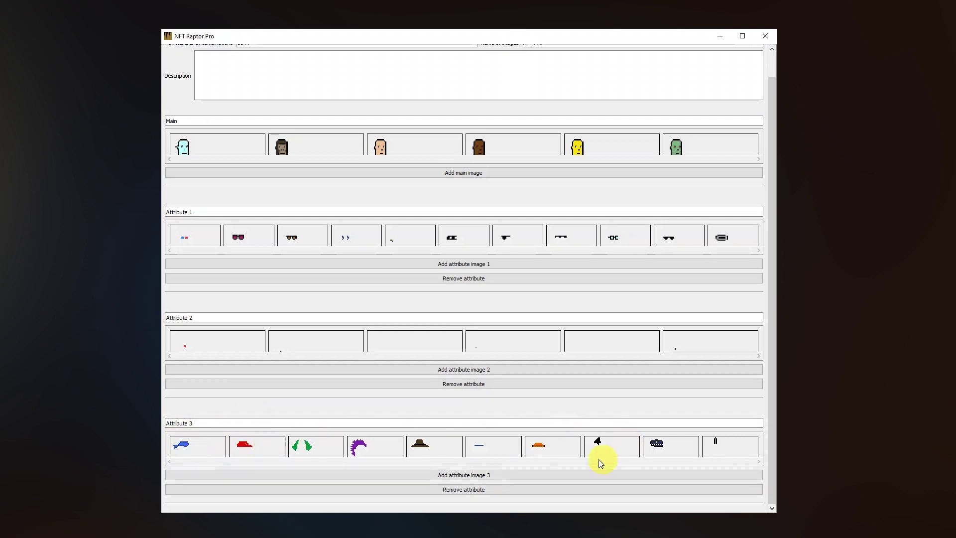
Add Attribute 4 filled with all ON MOUTH images, reaching 60984 max combinations.
{"action": "scroll", "coordinate": [298, 342], "scroll_direction": "up", "scroll_amount": 2}
{"action": "left_click", "coordinate": [253, 55]}
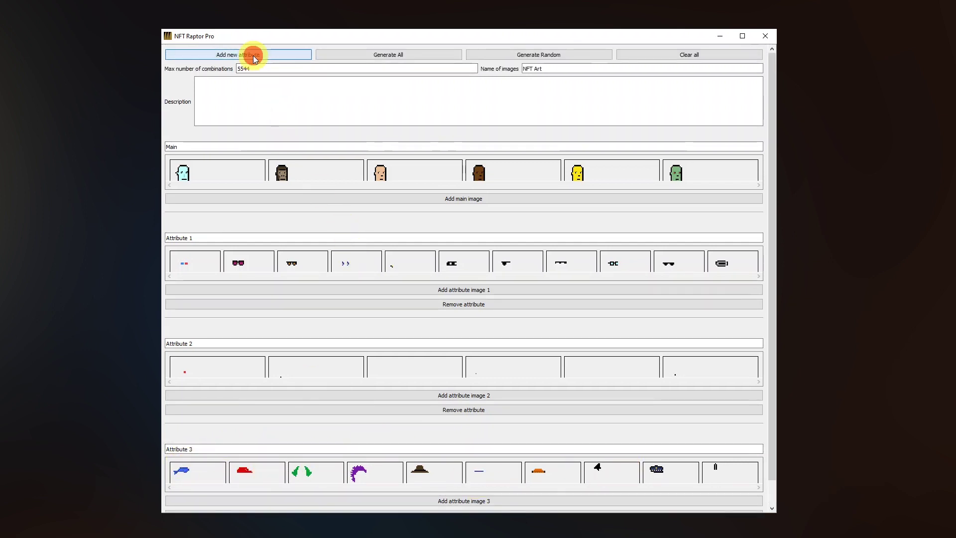
{"action": "scroll", "coordinate": [431, 467], "scroll_direction": "down", "scroll_amount": 2}
{"action": "left_click", "coordinate": [433, 486]}
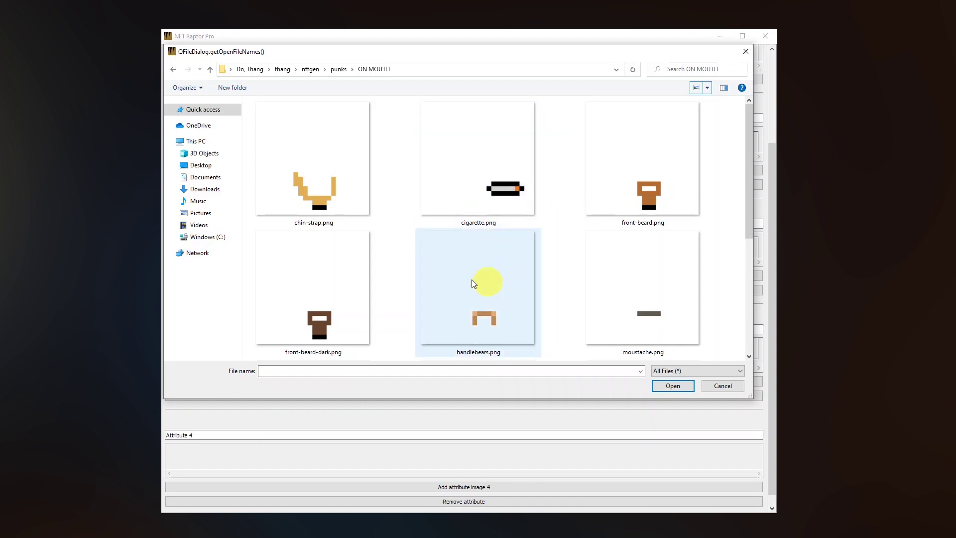
{"action": "scroll", "coordinate": [512, 207], "scroll_direction": "down", "scroll_amount": 3}
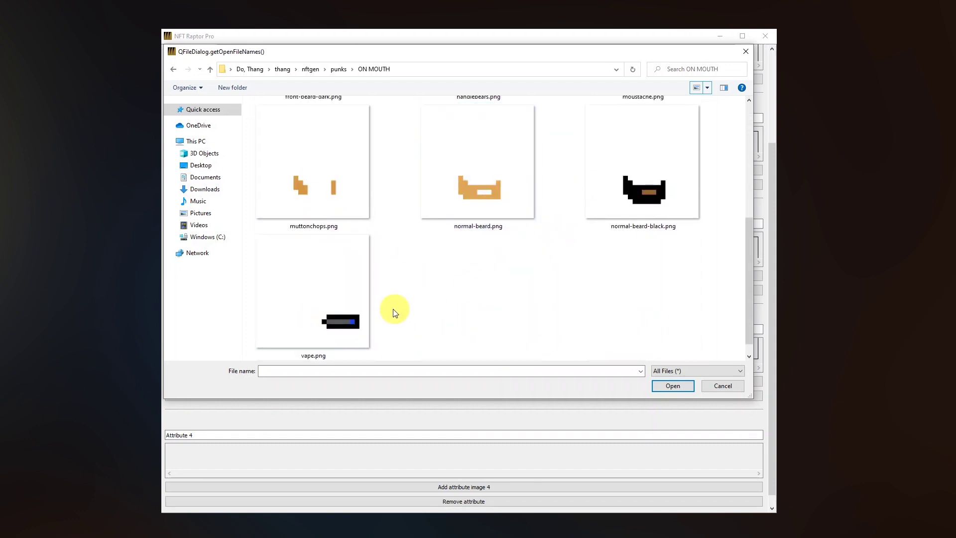
{"action": "key", "text": "ctrl+a"}
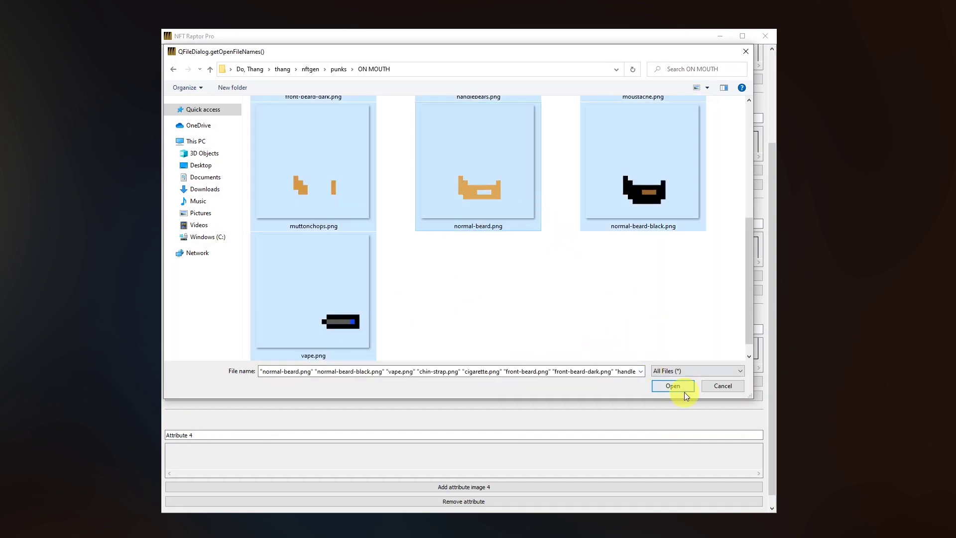
{"action": "left_click", "coordinate": [684, 392]}
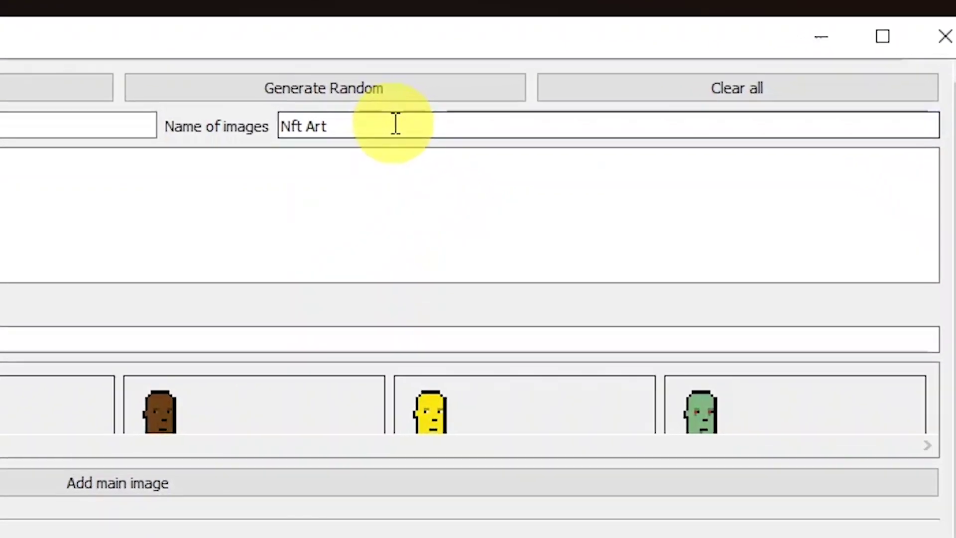
Replace the image name Nft Art with MyCustomPunk and move into the Description box.
{"action": "triple_click", "coordinate": [564, 68]}
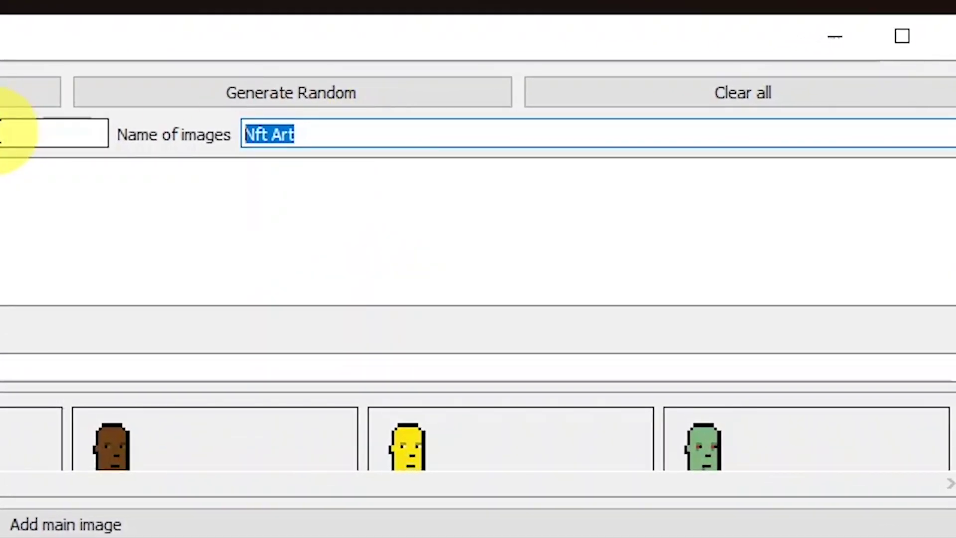
{"action": "type", "text": "MyCustomPunk"}
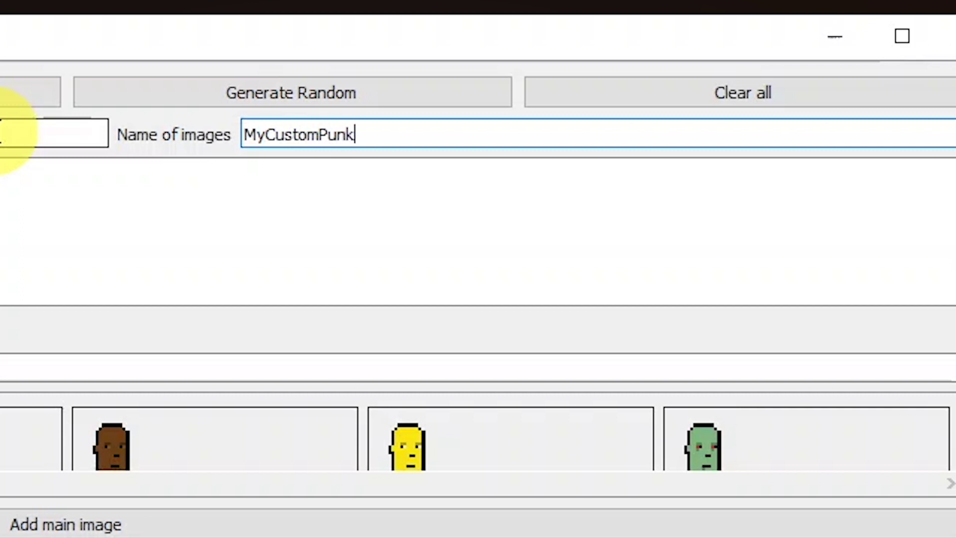
{"action": "left_click", "coordinate": [226, 94]}
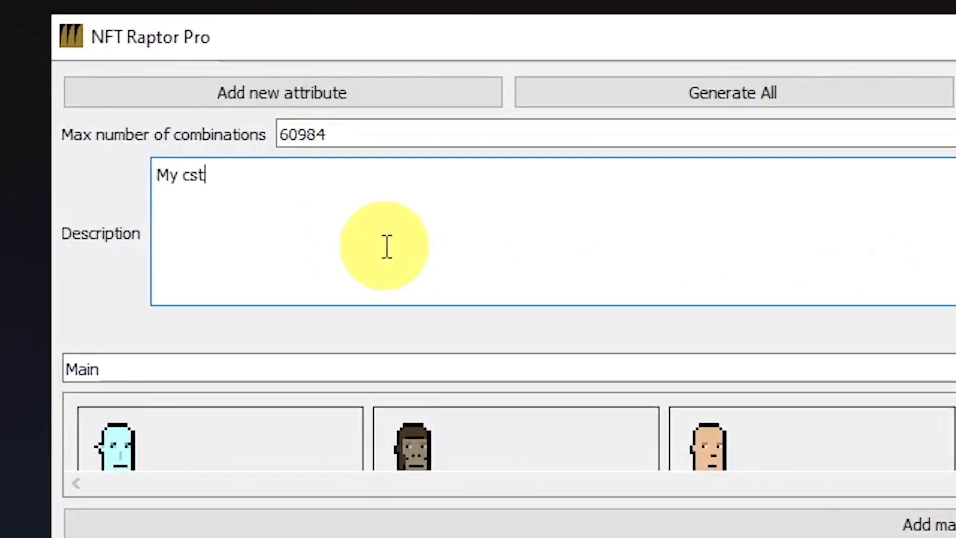
Enter the description 'My custom punk made with love', fixing the typo.
{"action": "type", "text": "My custom punk made with lvoe"}
{"action": "key", "text": "BackSpace"}
{"action": "type", "text": "ve"}
{"action": "left_click", "coordinate": [241, 369]}
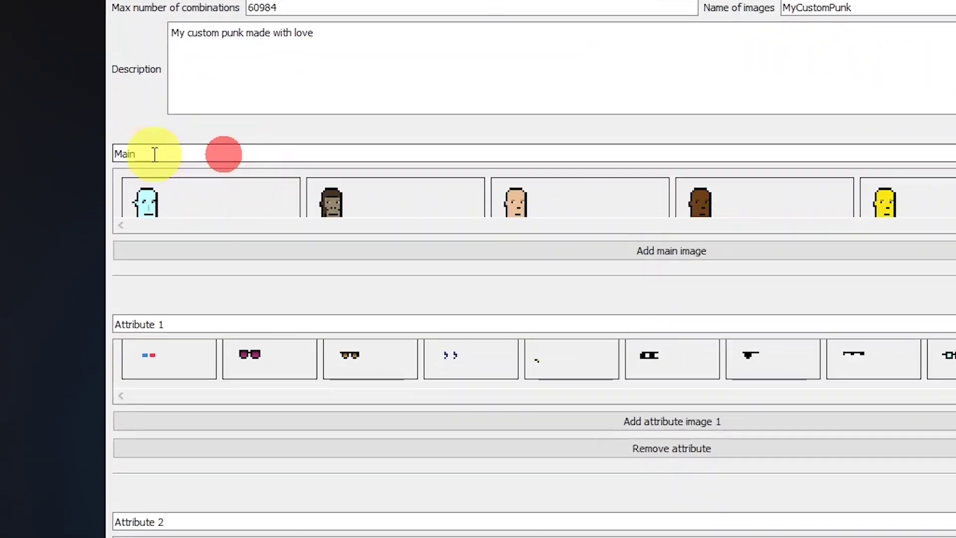
Rename the sections Punktype, Eyewear accessory, Special accessory, Head accessory and Mouth accessory.
{"action": "double_click", "coordinate": [172, 147]}
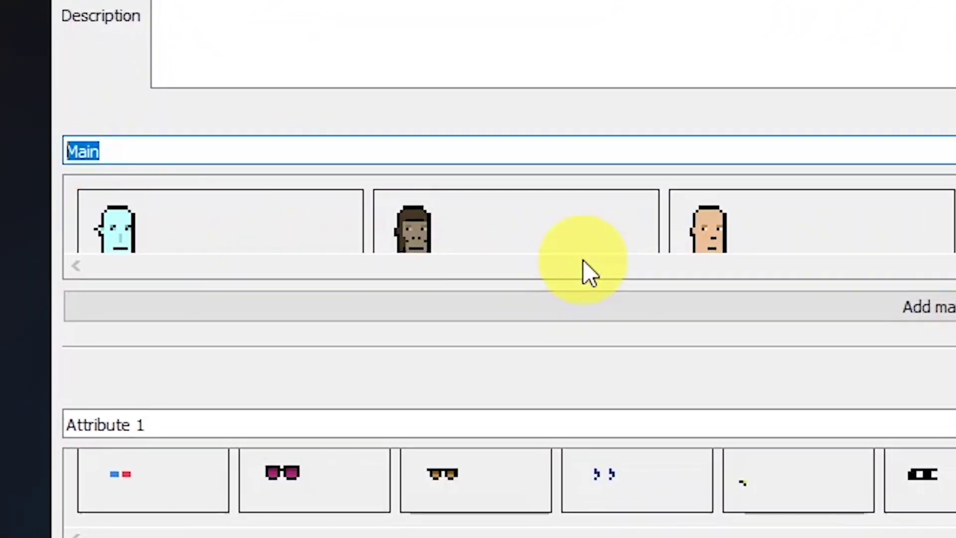
{"action": "type", "text": "Punk"}
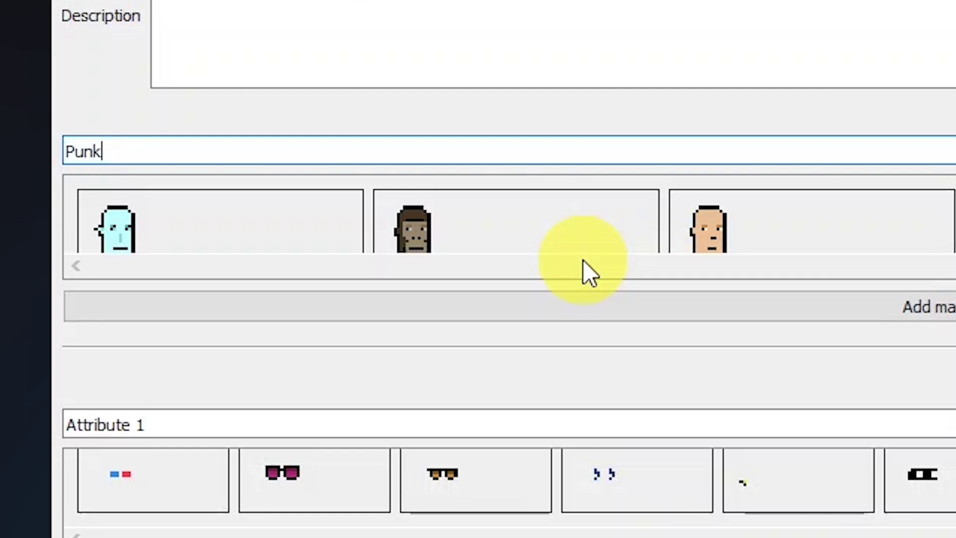
{"action": "type", "text": "tyu"}
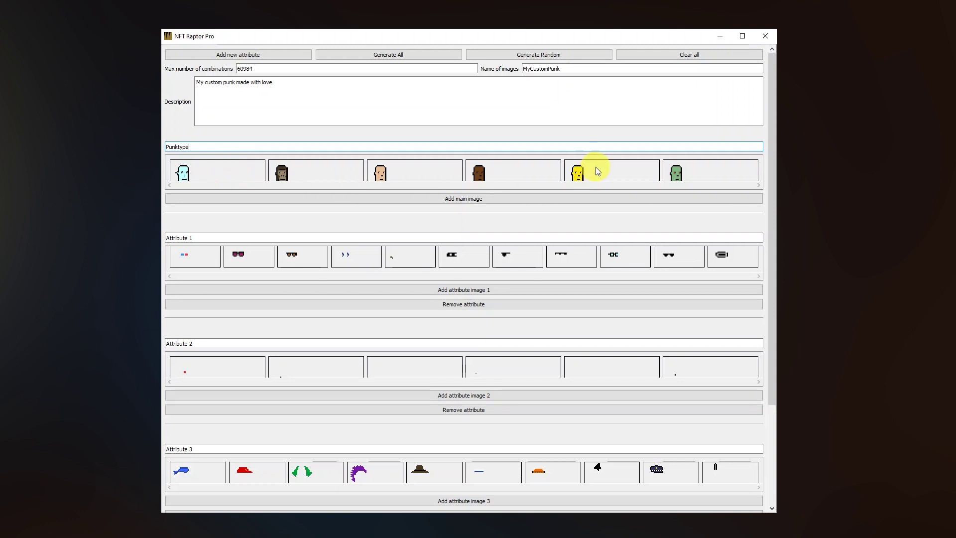
{"action": "double_click", "coordinate": [222, 238]}
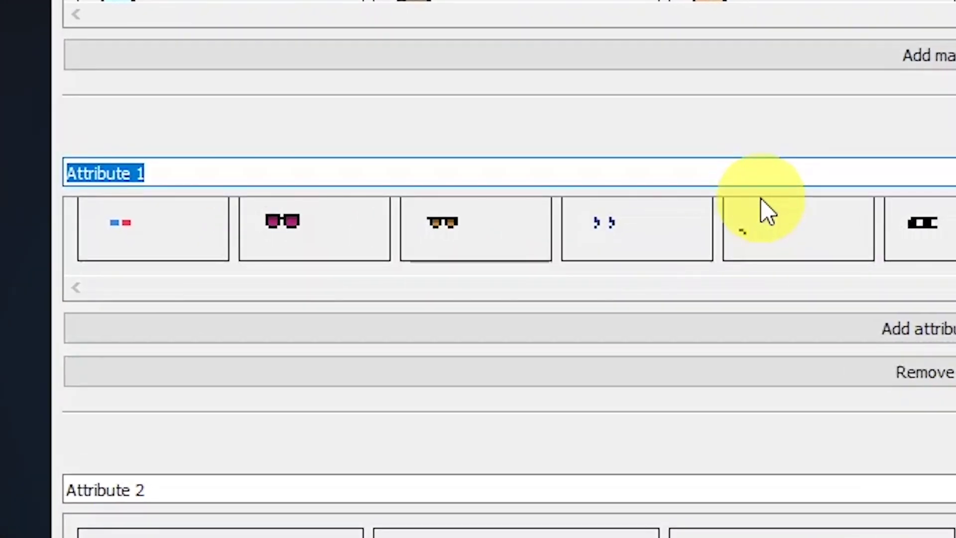
{"action": "type", "text": "ey"}
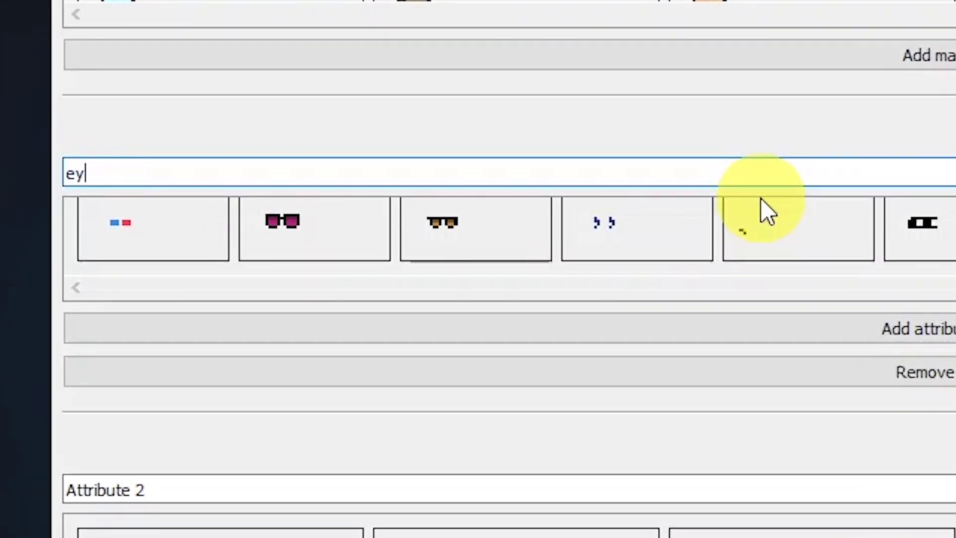
{"action": "type", "text": "wear accessory"}
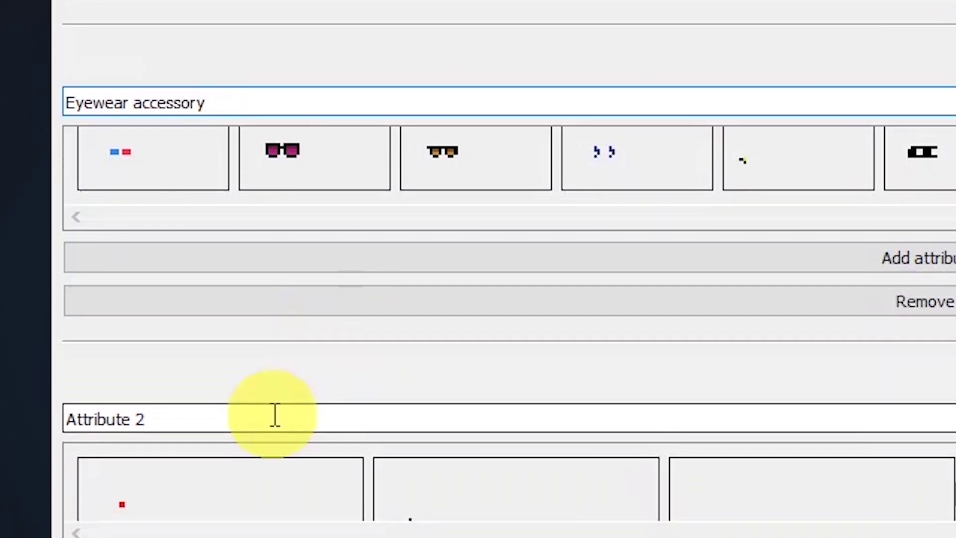
{"action": "double_click", "coordinate": [299, 490]}
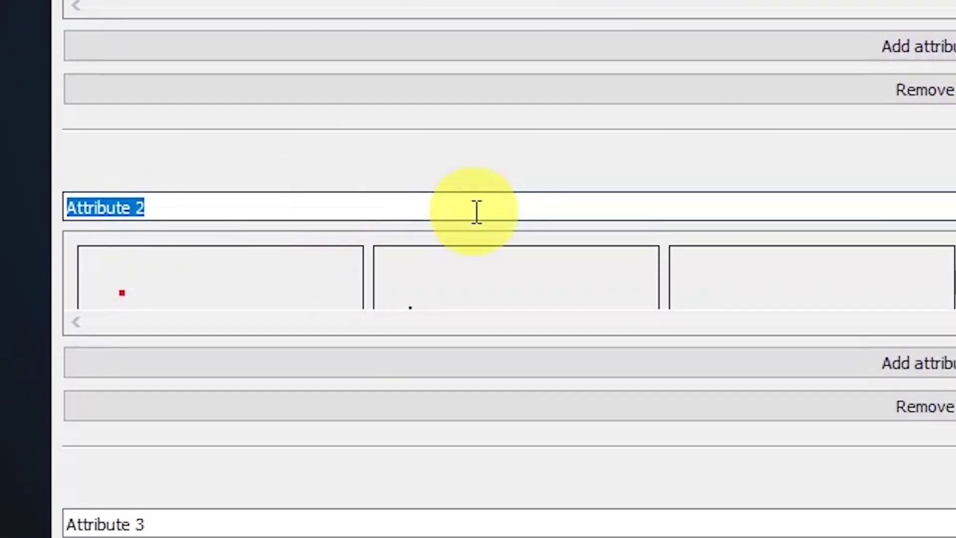
{"action": "type", "text": "Special accessory"}
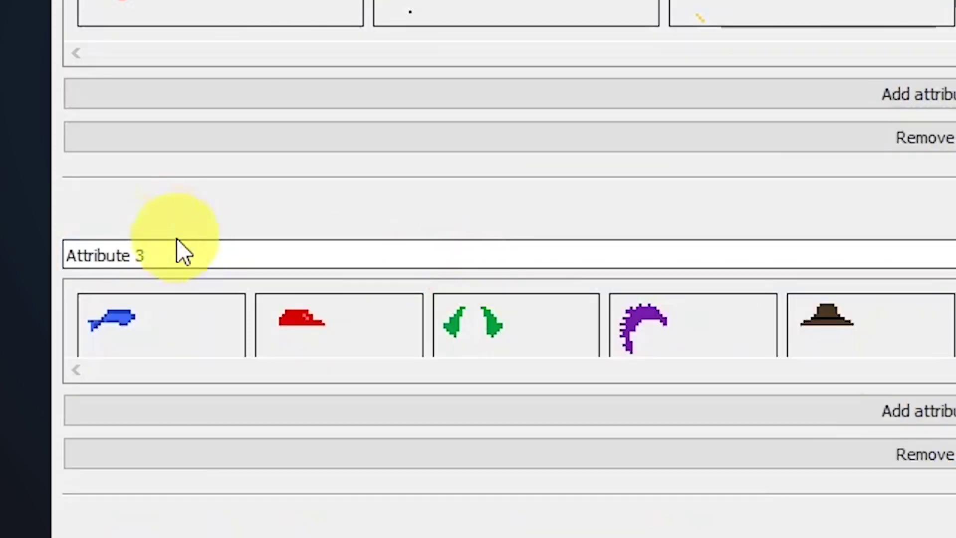
{"action": "double_click", "coordinate": [185, 524]}
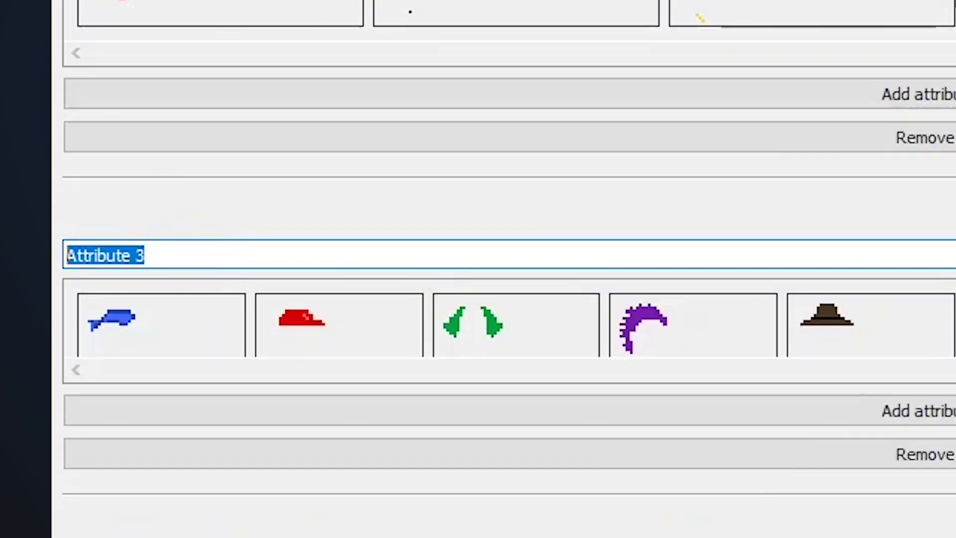
{"action": "type", "text": "Head accessory"}
{"action": "left_click", "coordinate": [252, 380]}
{"action": "double_click", "coordinate": [351, 254]}
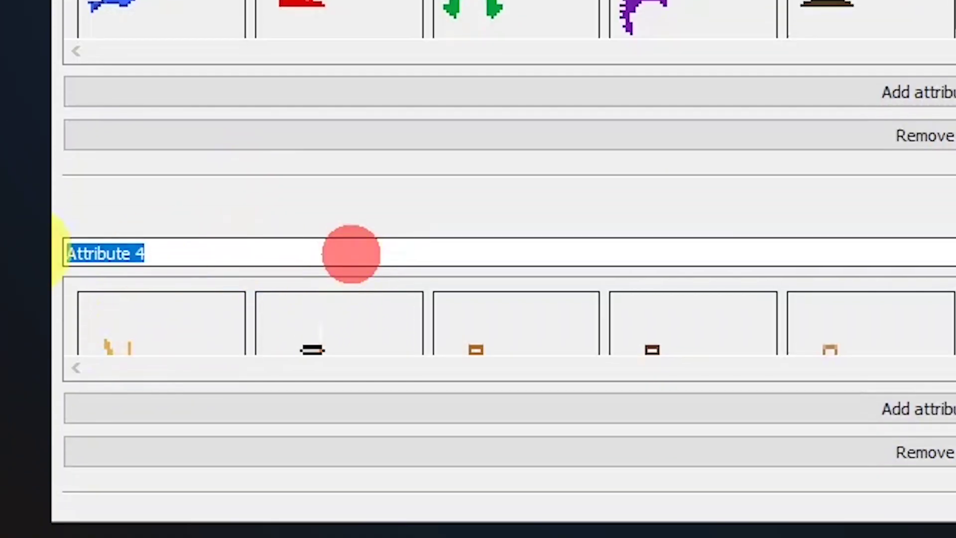
{"action": "type", "text": "Mouth"}
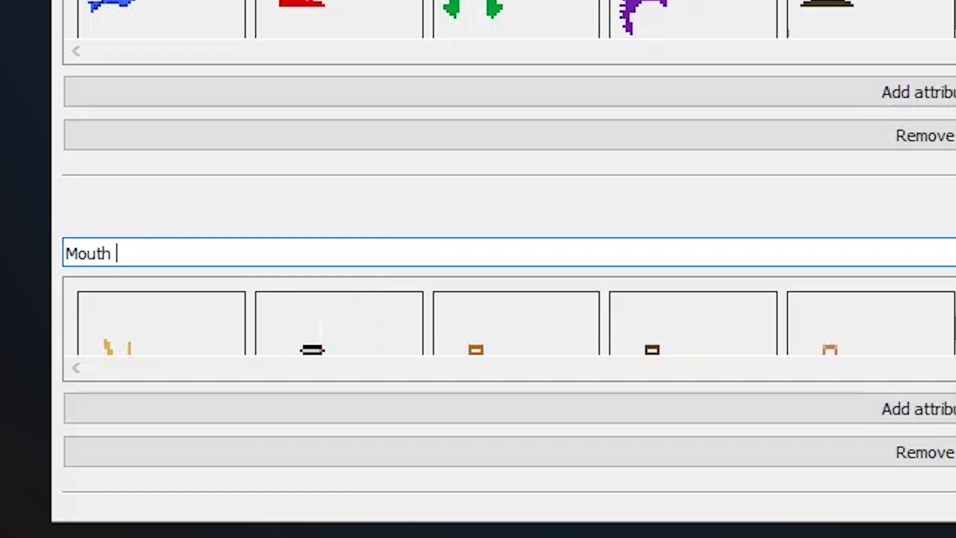
{"action": "type", "text": " accessory"}
{"action": "scroll", "coordinate": [604, 306], "scroll_direction": "up", "scroll_amount": 5}
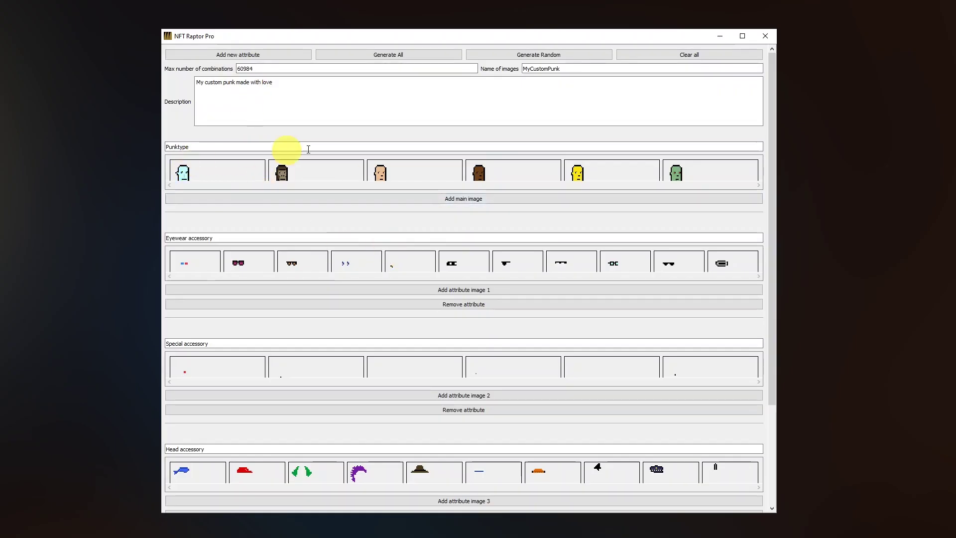
Change max combinations from 60984 to 10000 and generate the random punks.
{"action": "scroll", "coordinate": [386, 349], "scroll_direction": "down", "scroll_amount": 3}
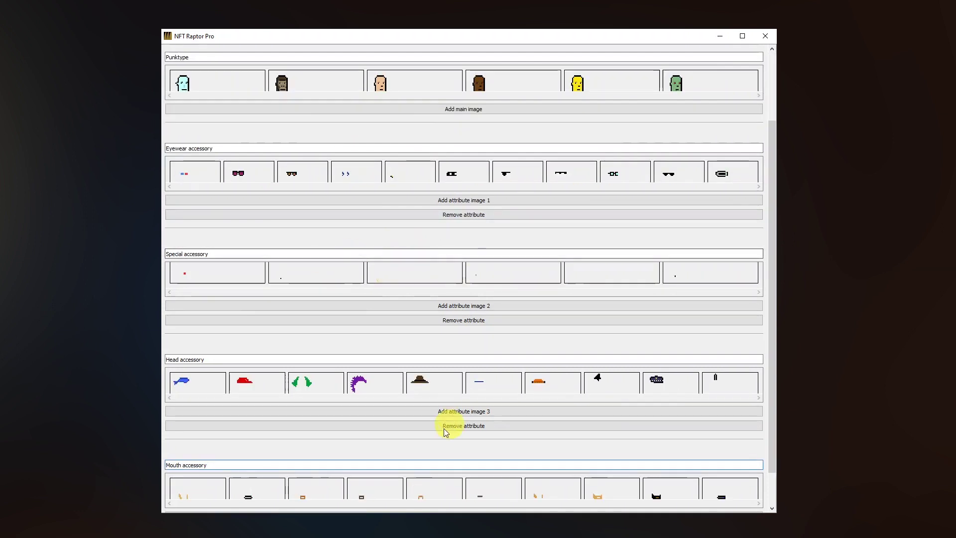
{"action": "scroll", "coordinate": [468, 306], "scroll_direction": "up", "scroll_amount": 3}
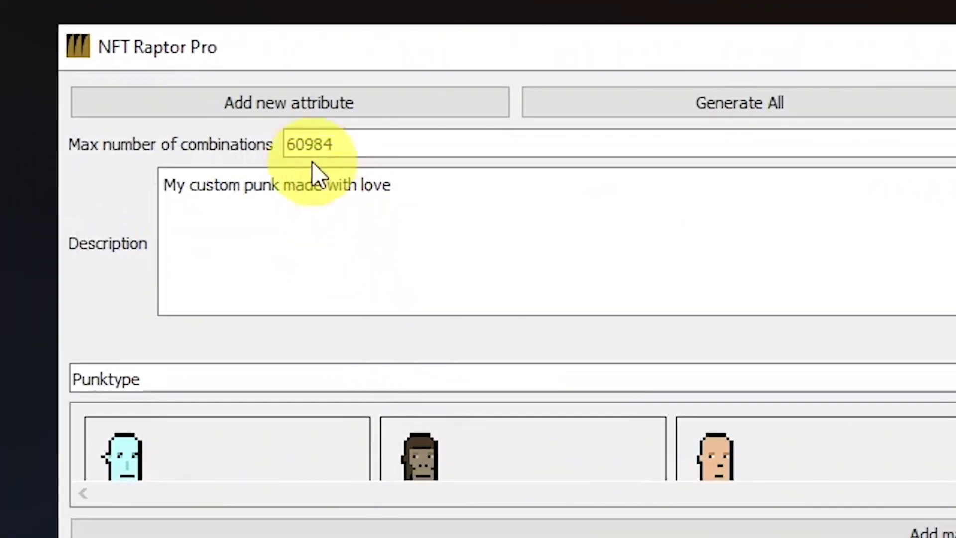
{"action": "left_click", "coordinate": [256, 104]}
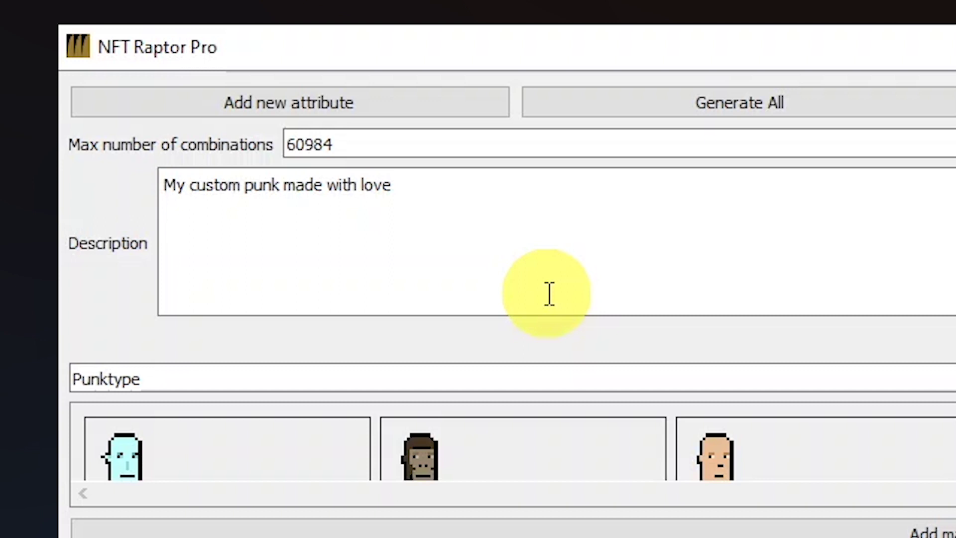
{"action": "left_click_drag", "start_coordinate": [387, 144], "coordinate": [204, 157]}
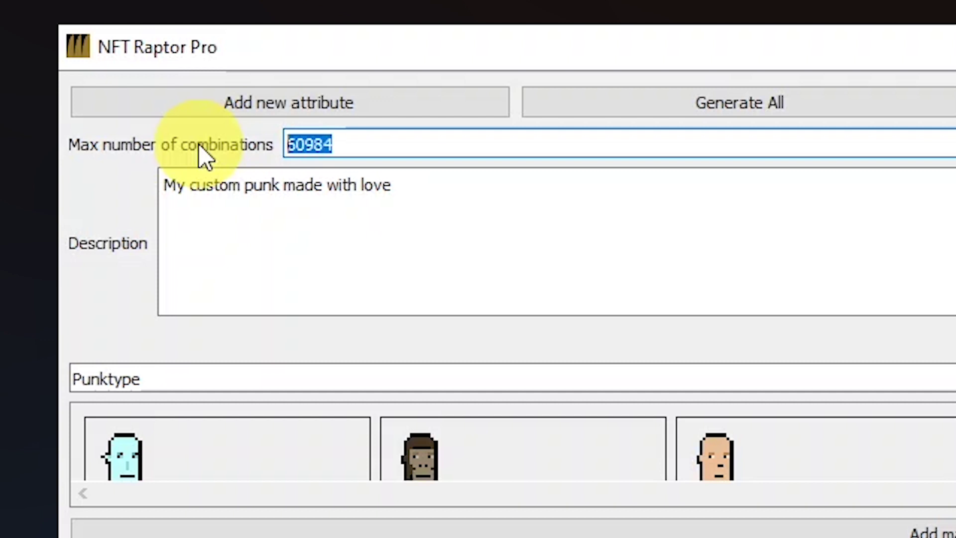
{"action": "type", "text": "10000"}
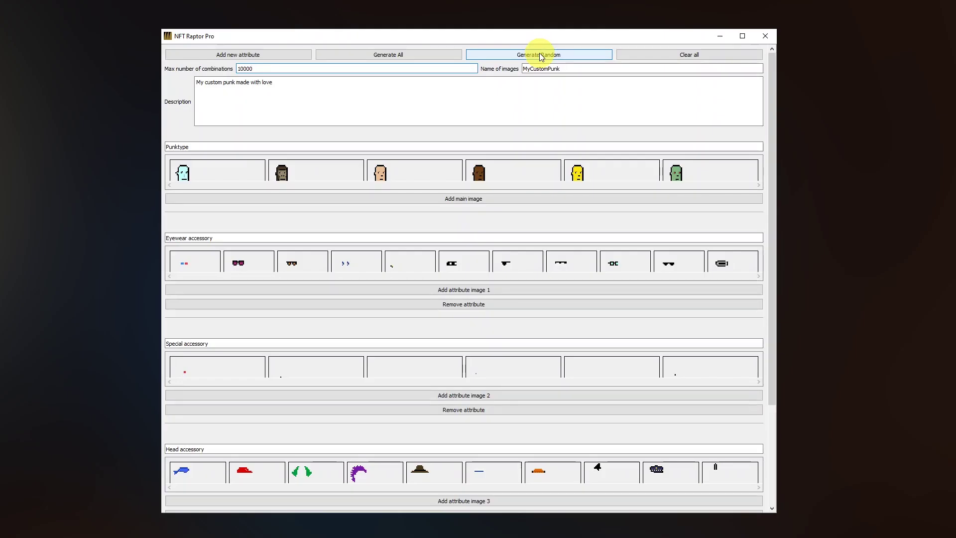
{"action": "left_click", "coordinate": [541, 55]}
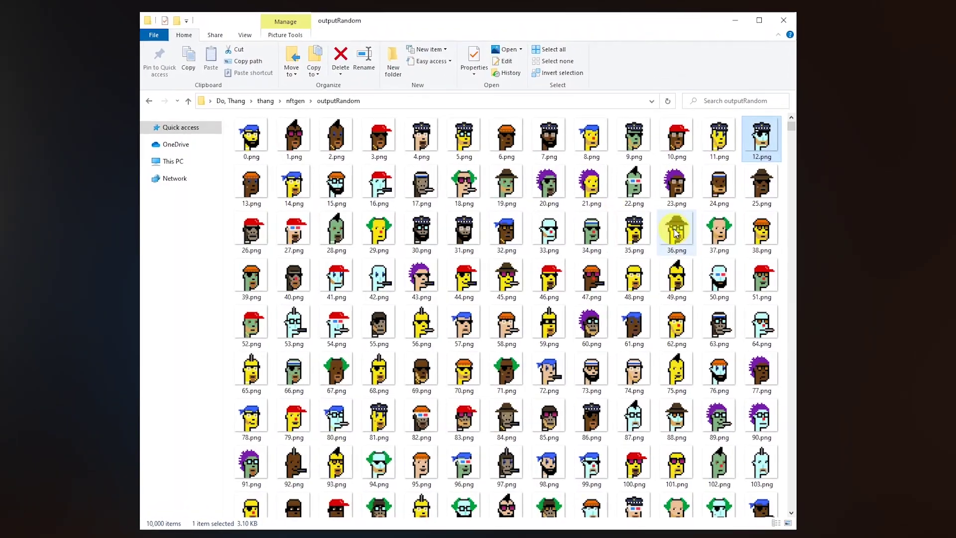
Scroll down the outputRandom images and preview 275.png in Photos.
{"action": "scroll", "coordinate": [678, 233], "scroll_direction": "down", "scroll_amount": 5}
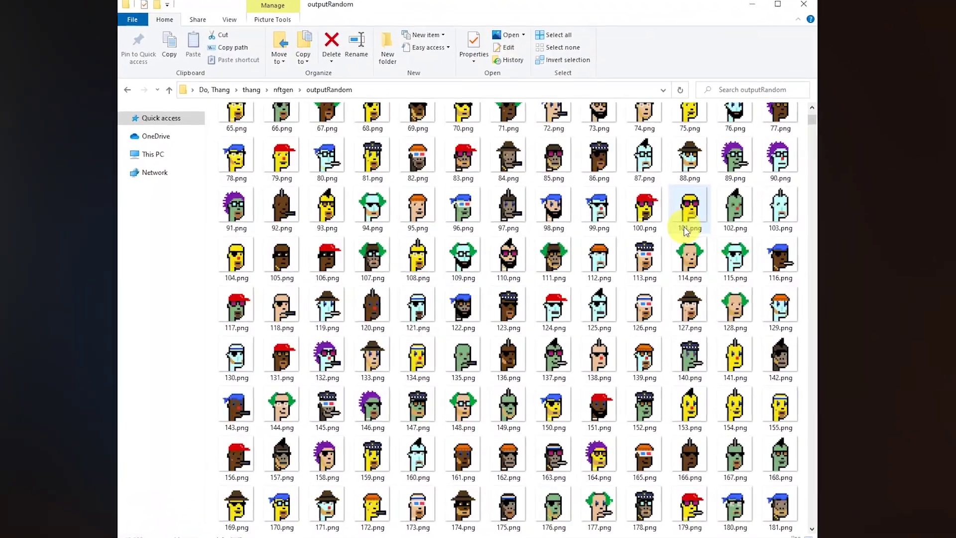
{"action": "scroll", "coordinate": [689, 228], "scroll_direction": "down", "scroll_amount": 2}
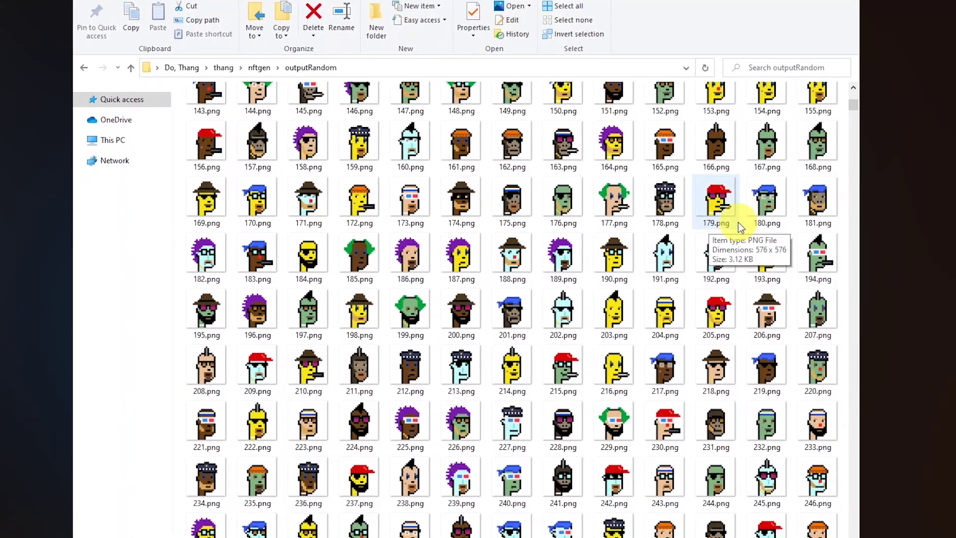
{"action": "scroll", "coordinate": [738, 222], "scroll_direction": "down", "scroll_amount": 2}
{"action": "scroll", "coordinate": [742, 222], "scroll_direction": "down", "scroll_amount": 2}
{"action": "left_click", "coordinate": [306, 311]}
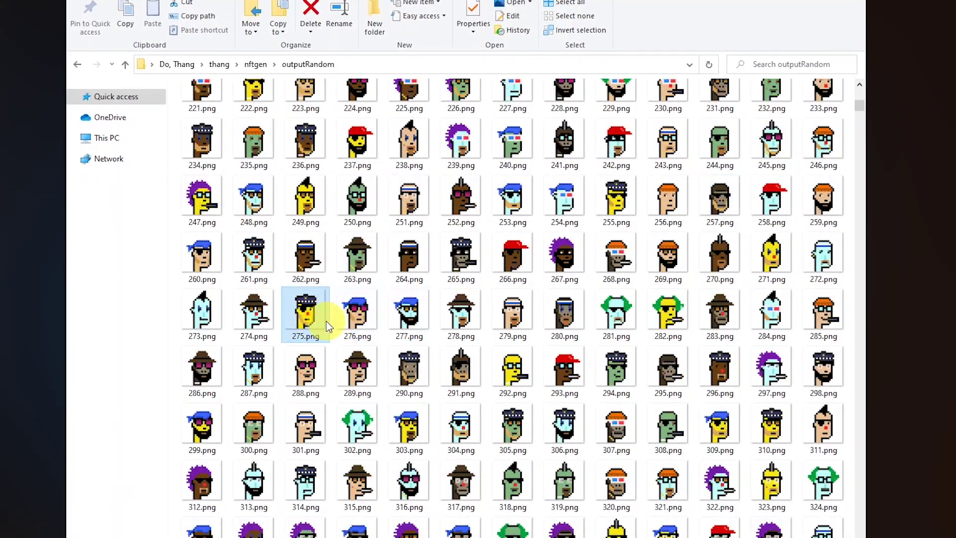
{"action": "double_click", "coordinate": [298, 311]}
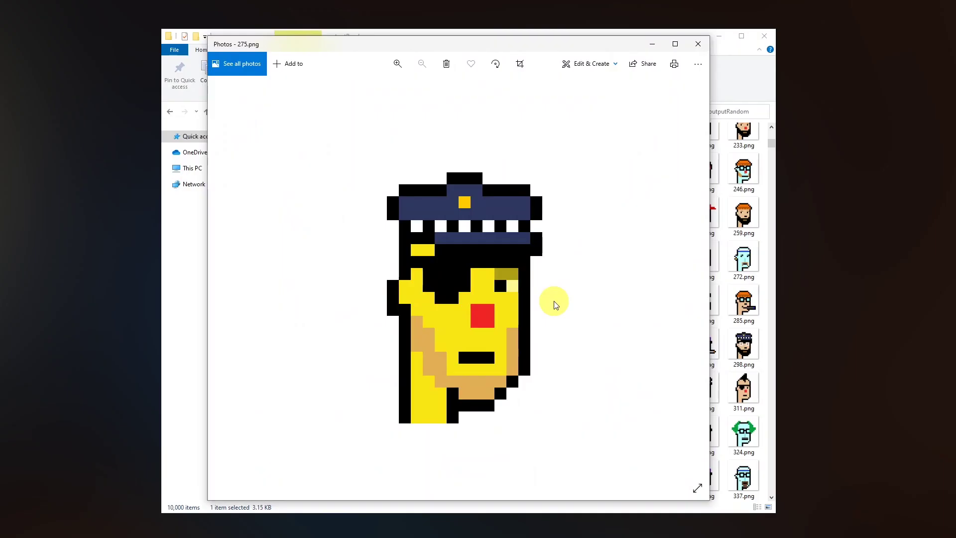
View the previous punk, 274.png, then close the preview and keep browsing the folder.
{"action": "key", "text": "Left"}
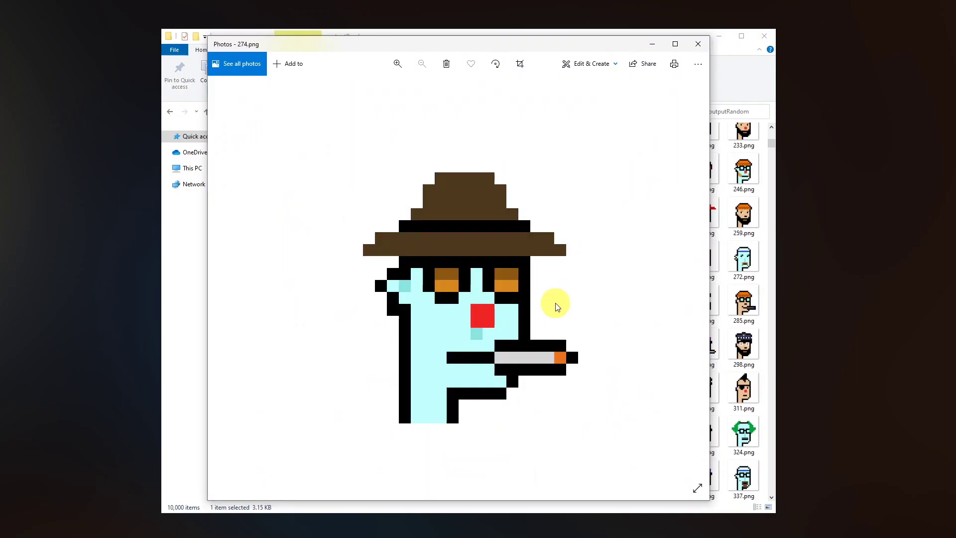
{"action": "left_click", "coordinate": [699, 46]}
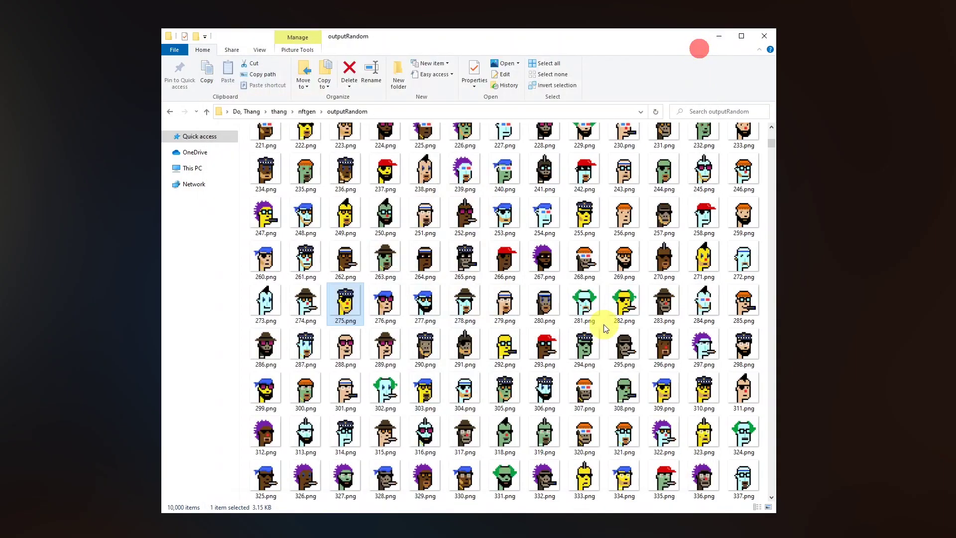
{"action": "scroll", "coordinate": [603, 324], "scroll_direction": "down", "scroll_amount": 8}
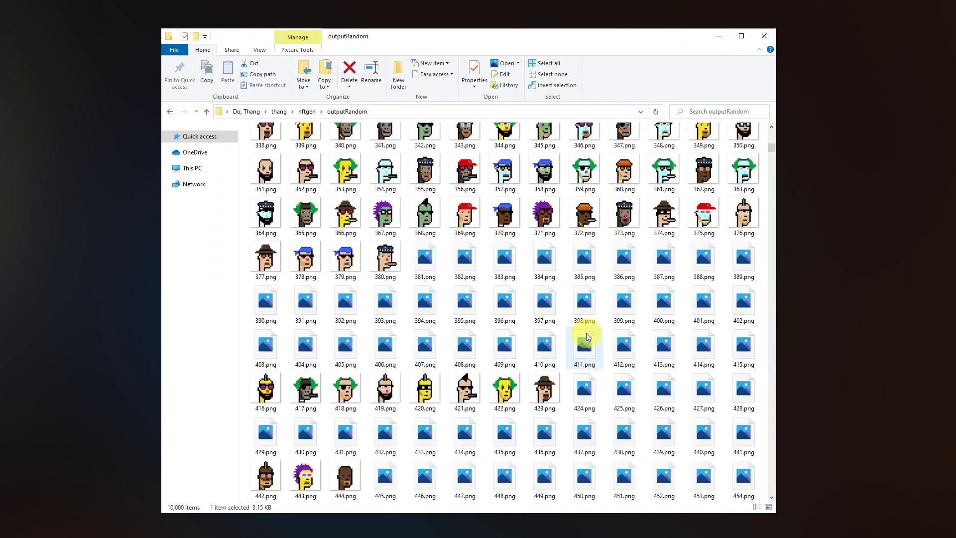
{"action": "scroll", "coordinate": [588, 338], "scroll_direction": "down", "scroll_amount": 6}
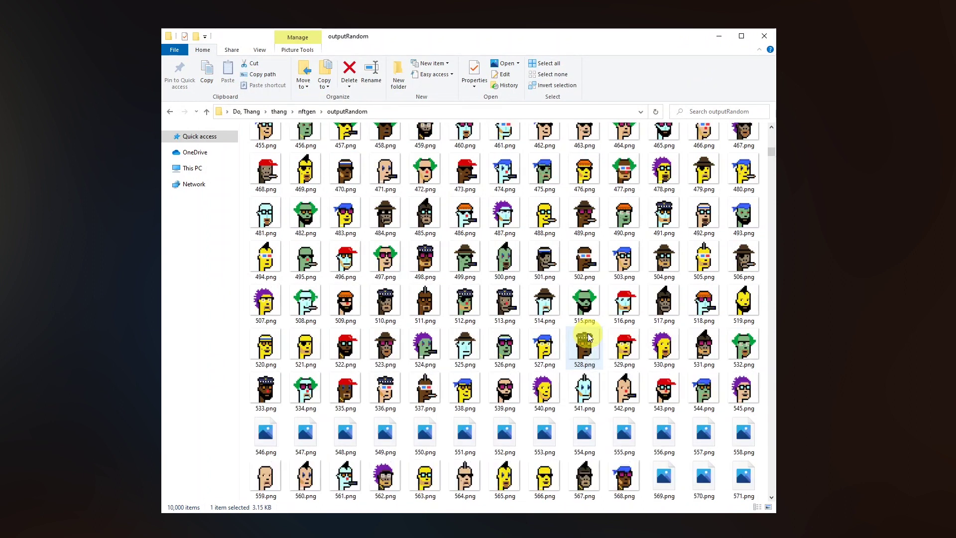
{"action": "scroll", "coordinate": [587, 333], "scroll_direction": "down", "scroll_amount": 2}
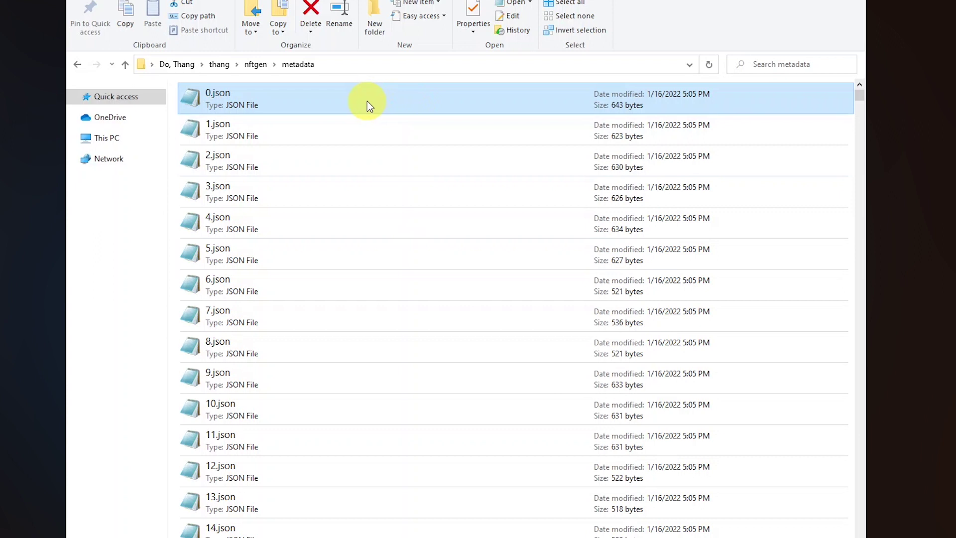
Open 0.json in Notepad to read the metadata for 'MyCustomPunk 0'.
{"action": "double_click", "coordinate": [367, 101]}
{"action": "left_click", "coordinate": [418, 254]}
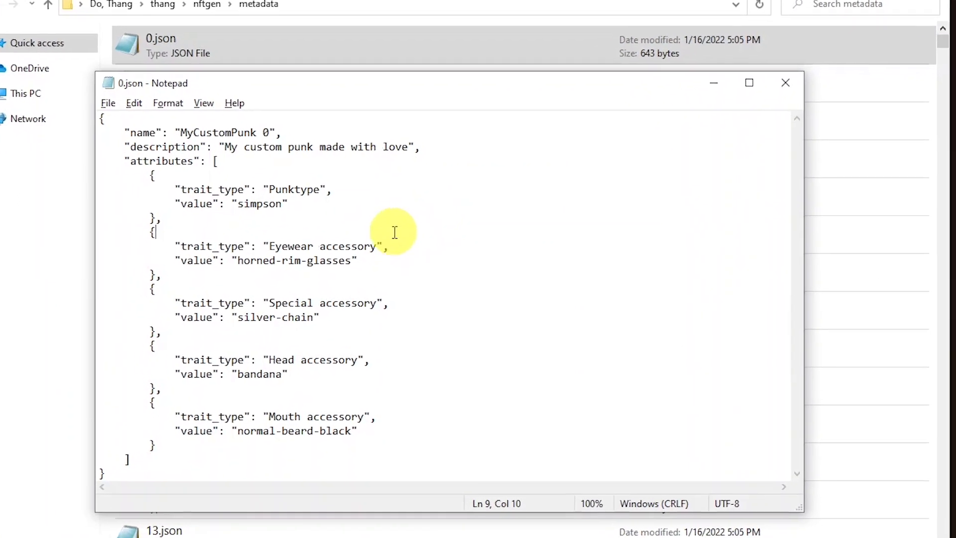